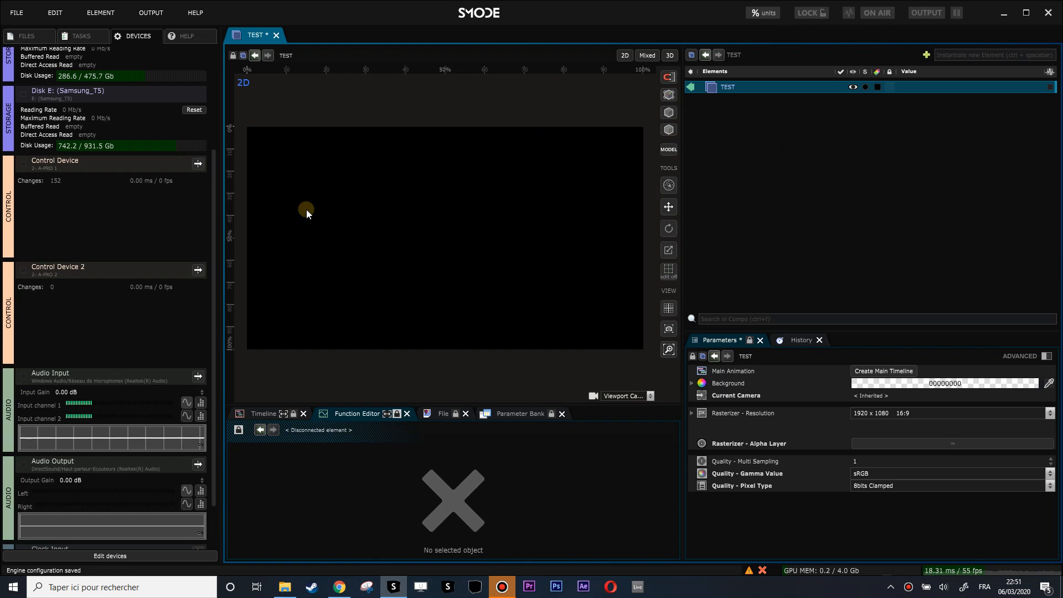
- Add a Keyboard control device in Preferences > Control Devices and apply the change
left_click(53, 10)
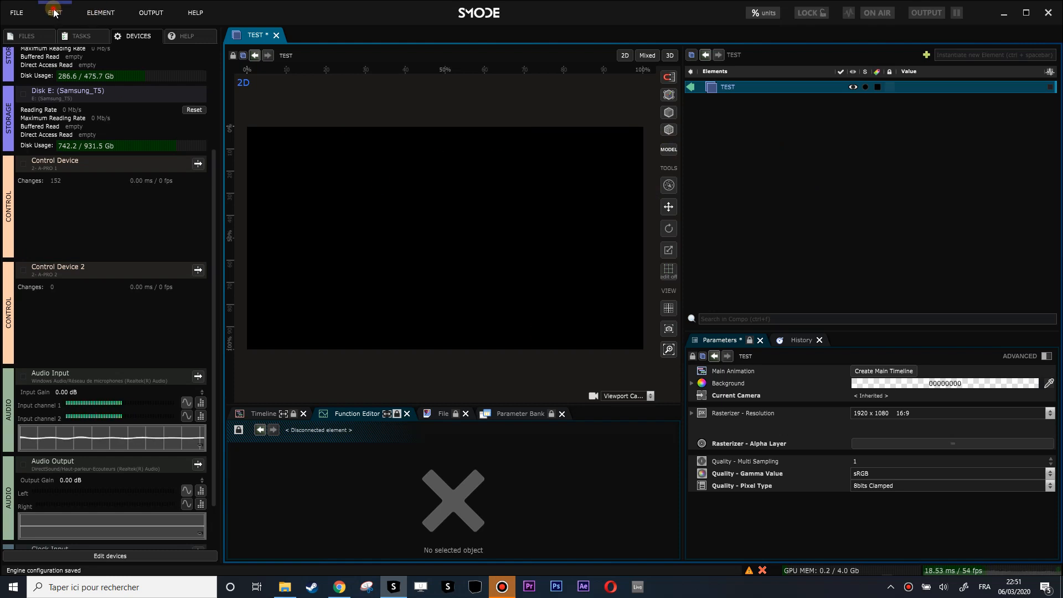
left_click(77, 113)
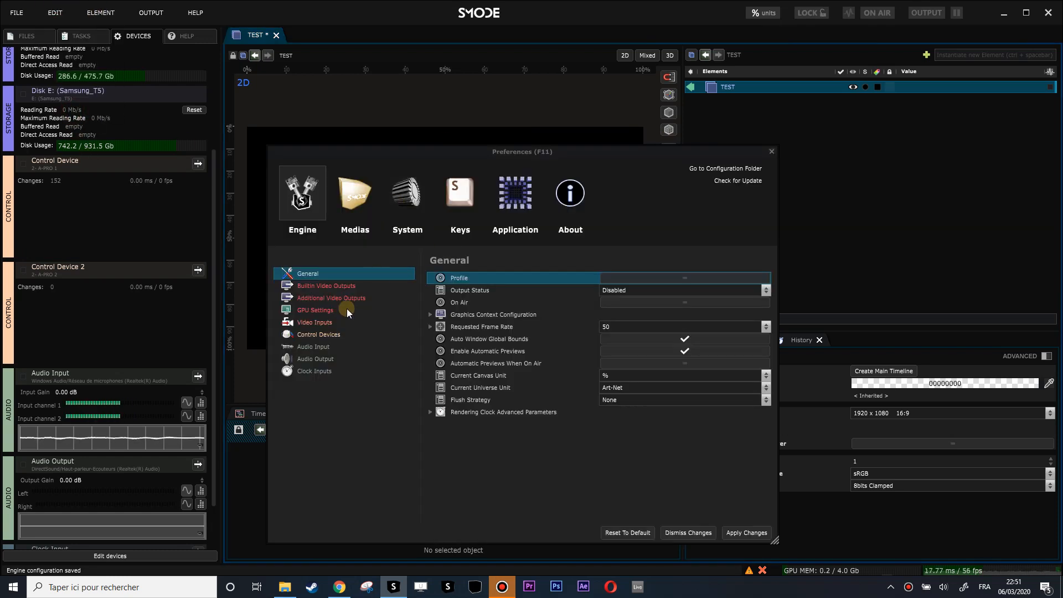
left_click(321, 333)
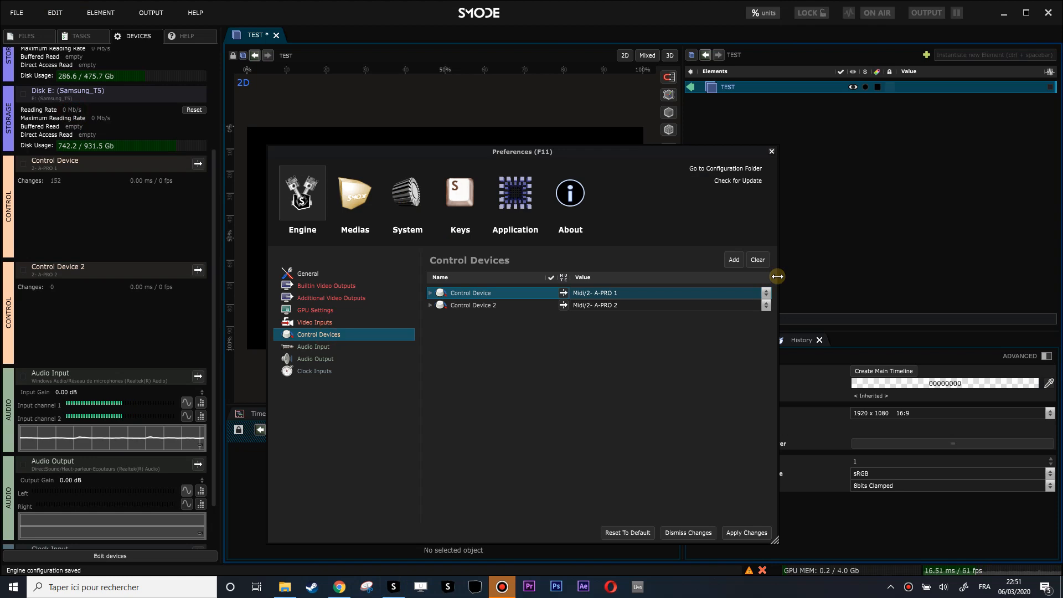
left_click(728, 259)
left_click(632, 319)
left_click(635, 335)
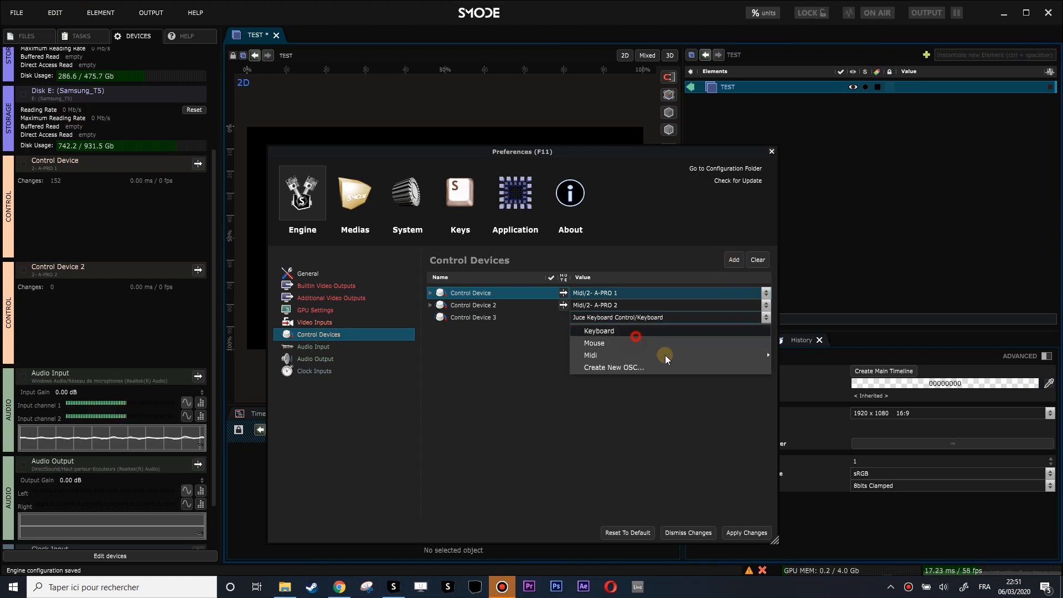
left_click(748, 531)
left_click(770, 151)
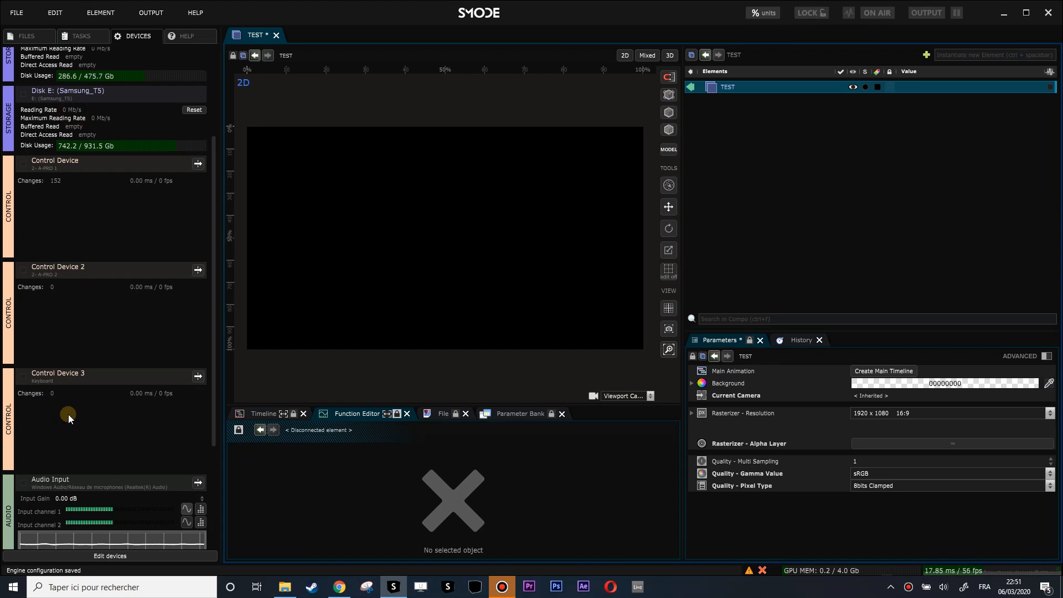
- Press keys A, Z, E, R, T to confirm the keyboard device registers them
key("a")
key("z")
key("e")
key("r")
key("t")
scroll(44, 424, "down", 1)
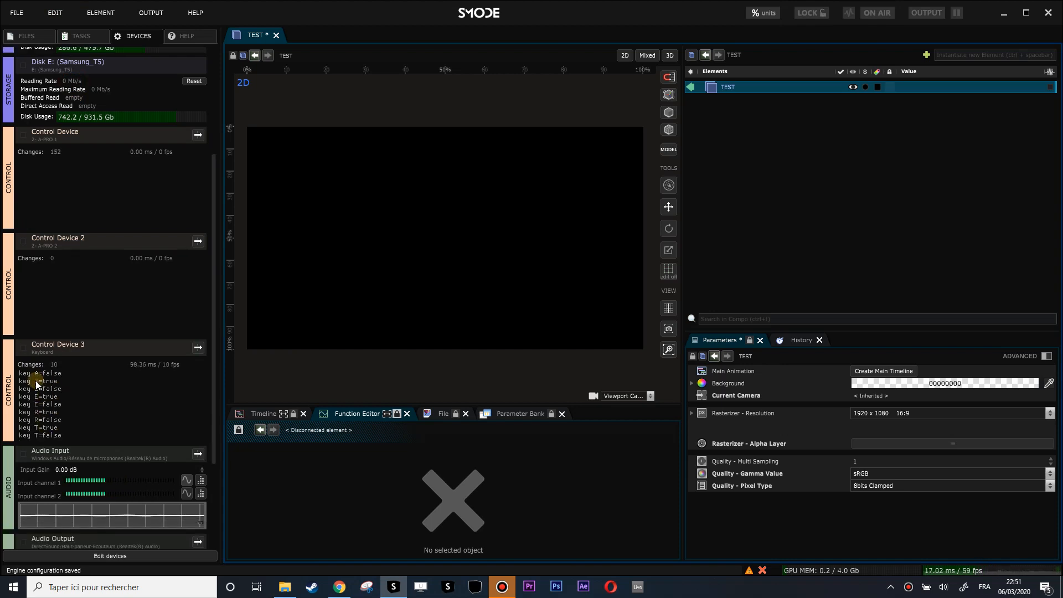
- Add a Geosphere to the compo and give it a Sprite Points renderer
right_click(731, 122)
mouse_move(702, 168)
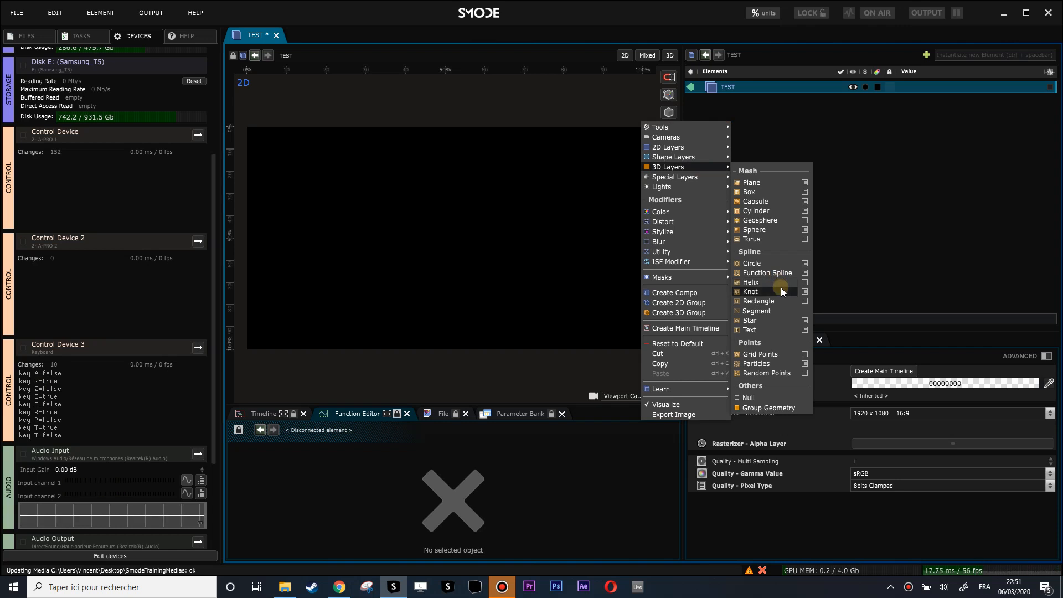
left_click(778, 219)
right_click(738, 98)
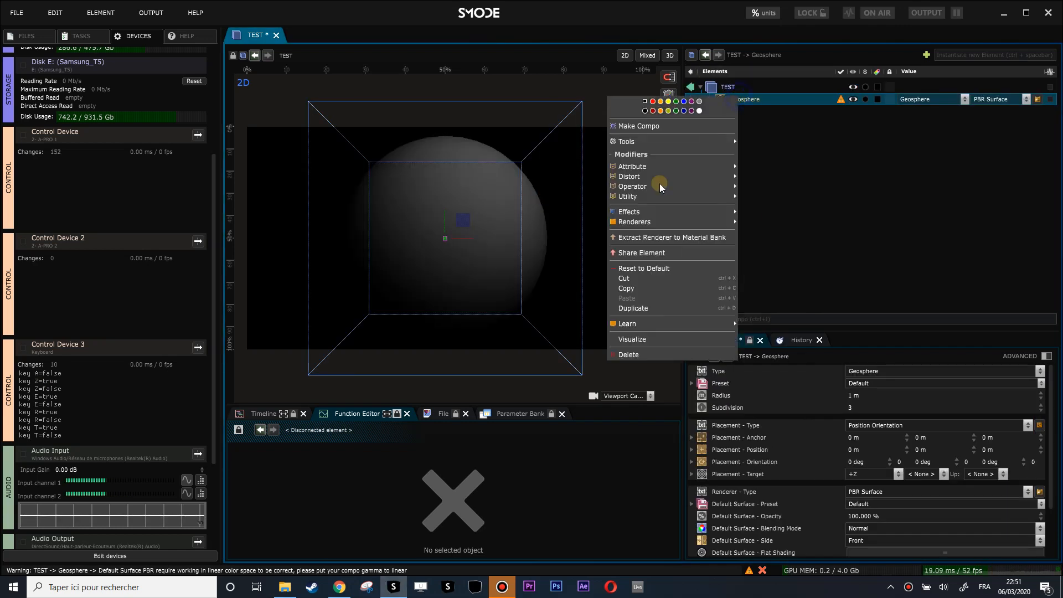
mouse_move(654, 223)
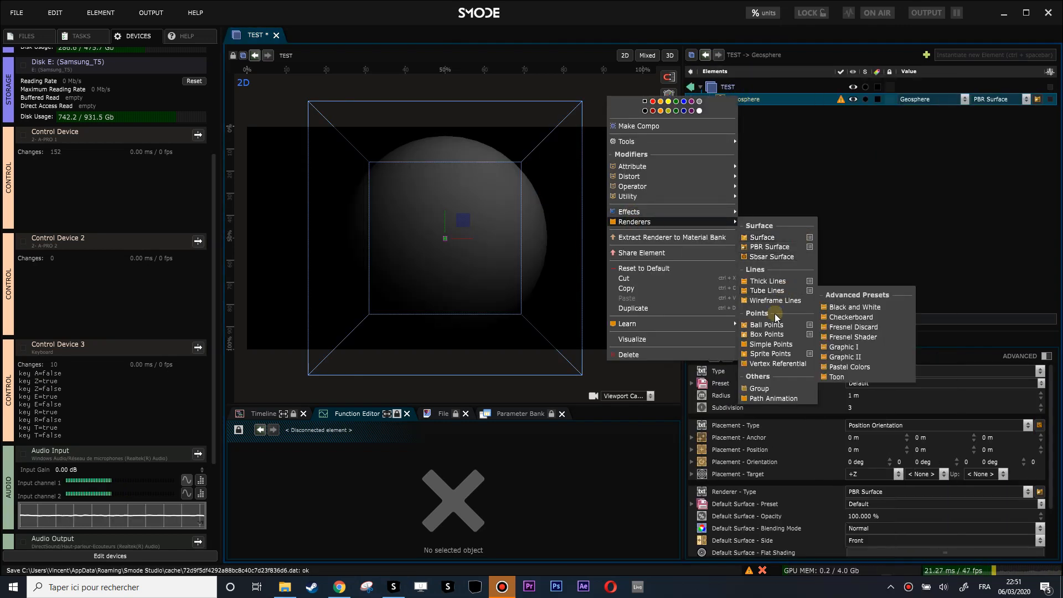
left_click(773, 353)
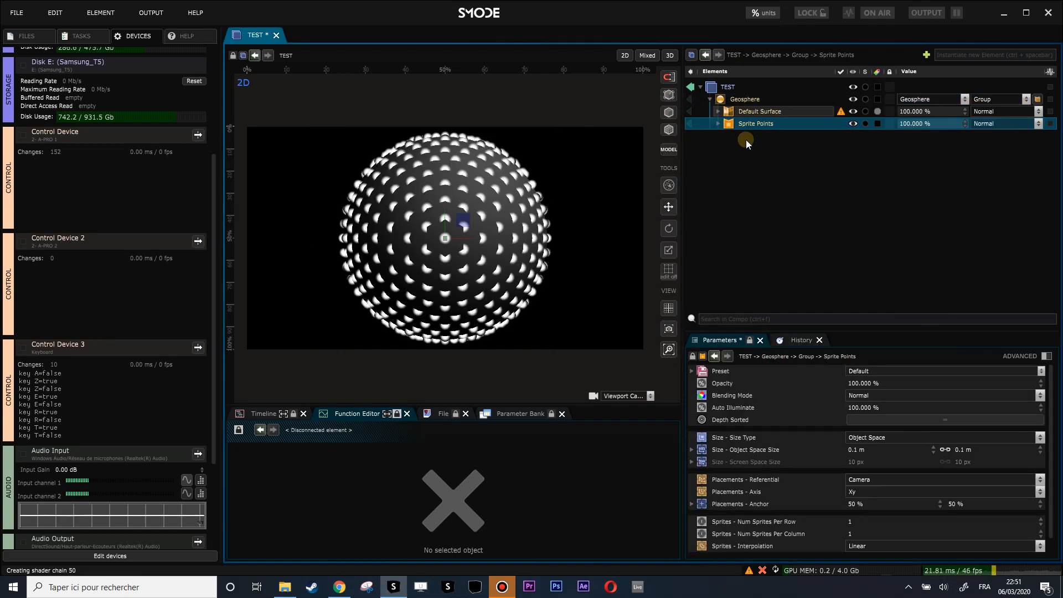
- Remove the Default Surface, set the geosphere radius to 1.07 m, then delete it
left_click(733, 110)
key("Delete")
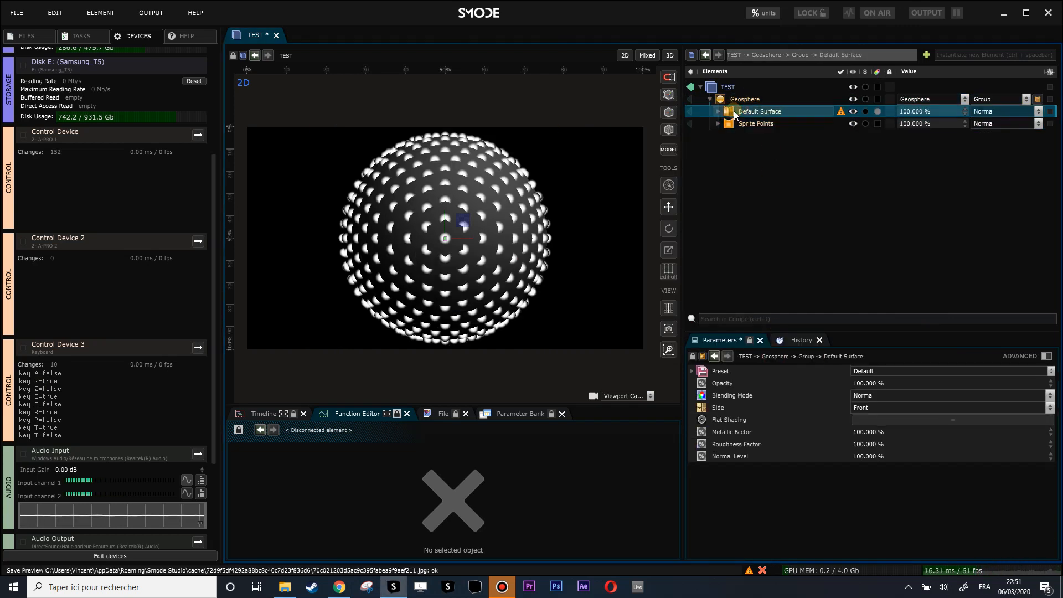
key("Return")
left_click(718, 111)
left_click(739, 99)
left_click_drag(854, 394, 913, 416)
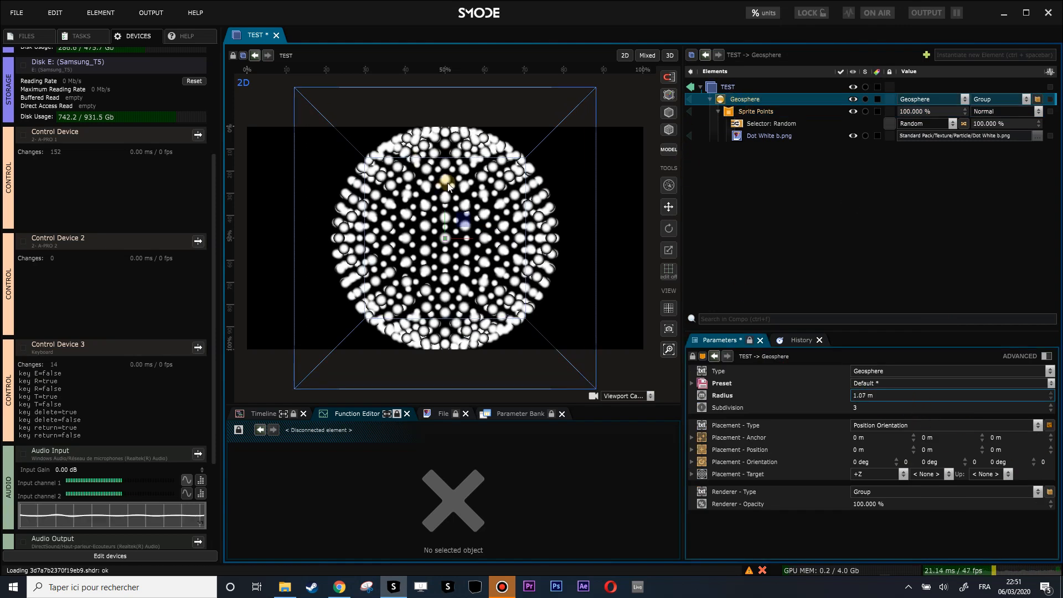
key("Delete")
- Confirm the geosphere deletion, then add a Plane and a Top Perspective Camera
key("Return")
right_click(643, 135)
mouse_move(682, 182)
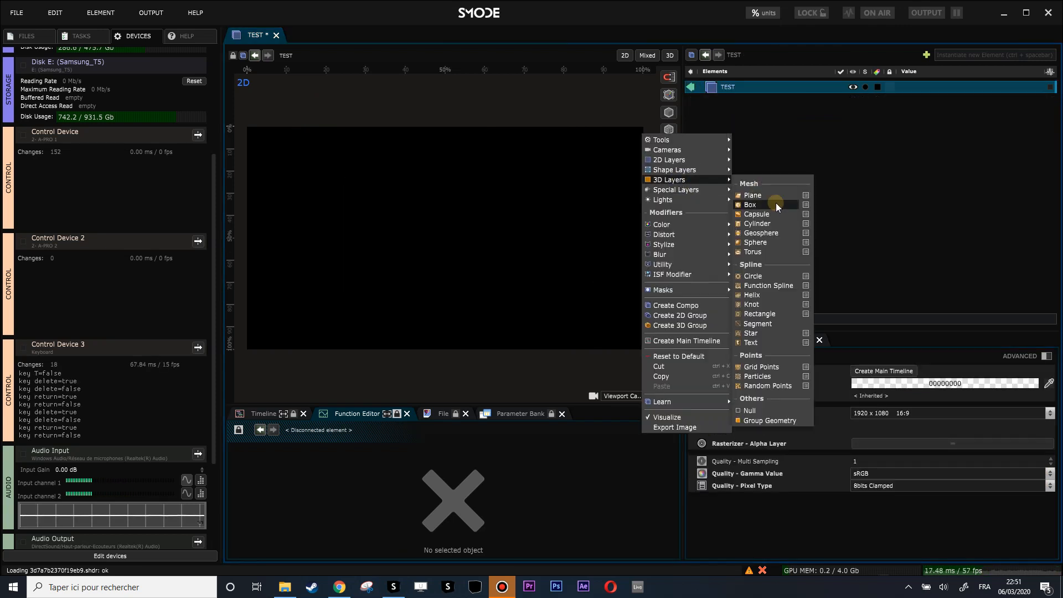
left_click(771, 195)
right_click(640, 134)
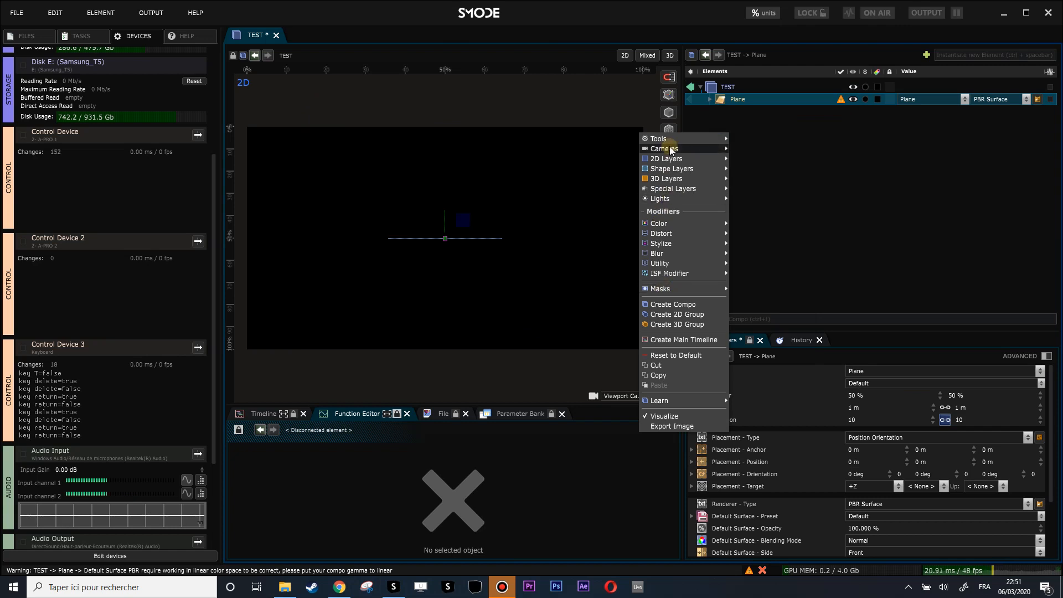
mouse_move(717, 149)
mouse_move(806, 150)
left_click(869, 186)
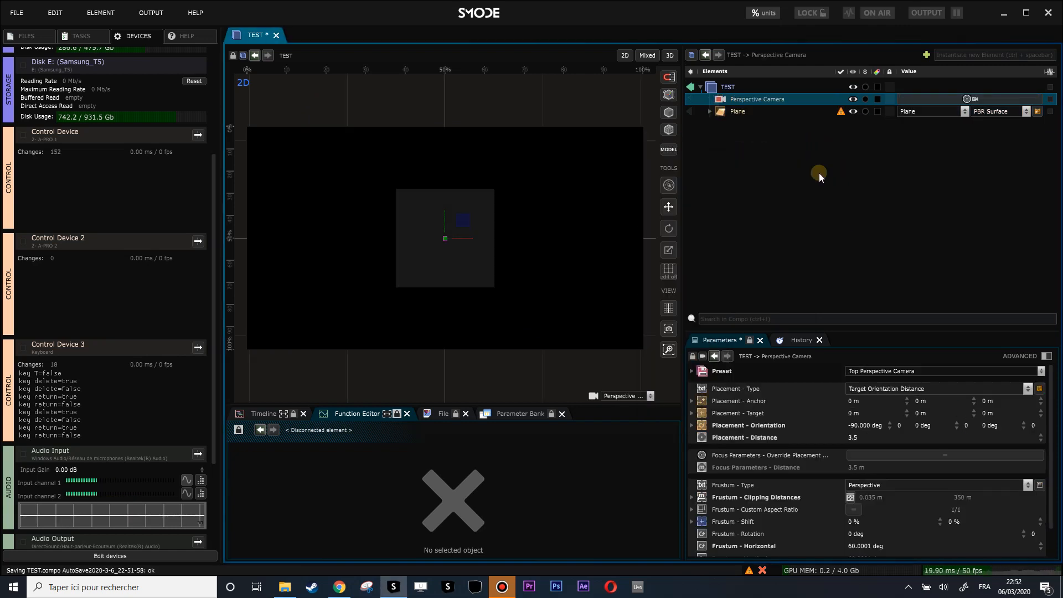
- Unlink the Plane's size and resize it to about 3.8 m by 2.04 m
left_click(730, 108)
left_click(944, 408)
left_click_drag(893, 410, 893, 332)
left_click_drag(968, 407, 868, 416)
- Set the Plane width to 3.7479 m and replace its Default Surface with Sprite Points
left_click(718, 113)
right_click(720, 113)
mouse_move(641, 237)
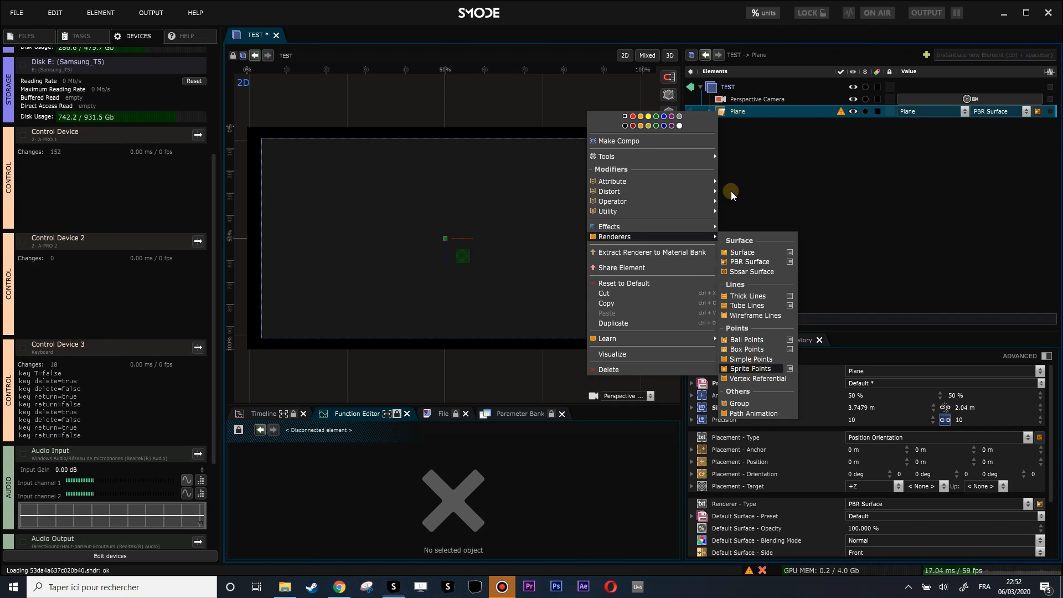
left_click(739, 125)
key("Delete")
key("Return")
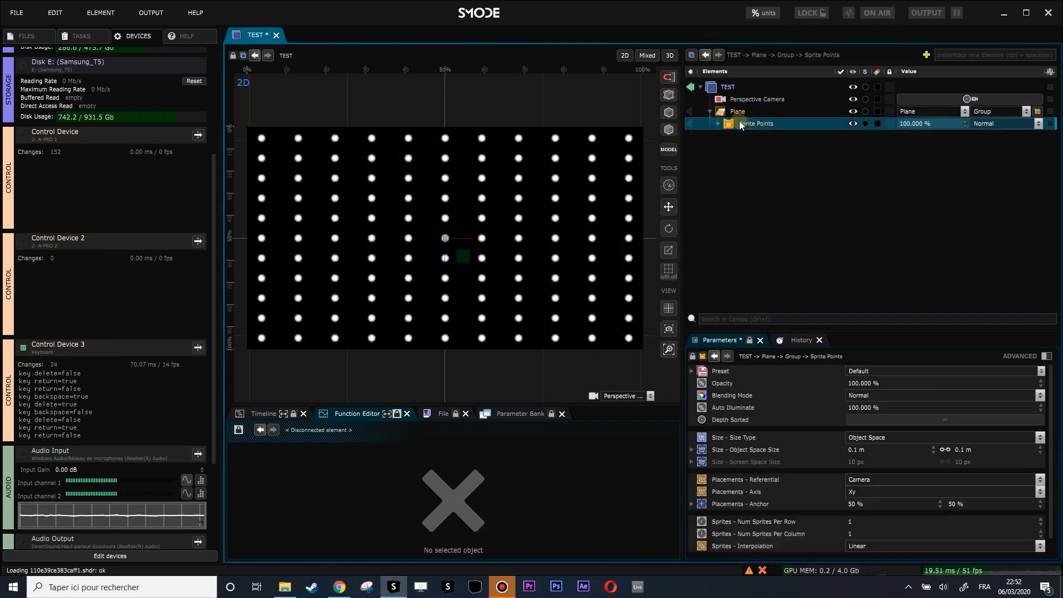
left_click(717, 123)
right_click(752, 129)
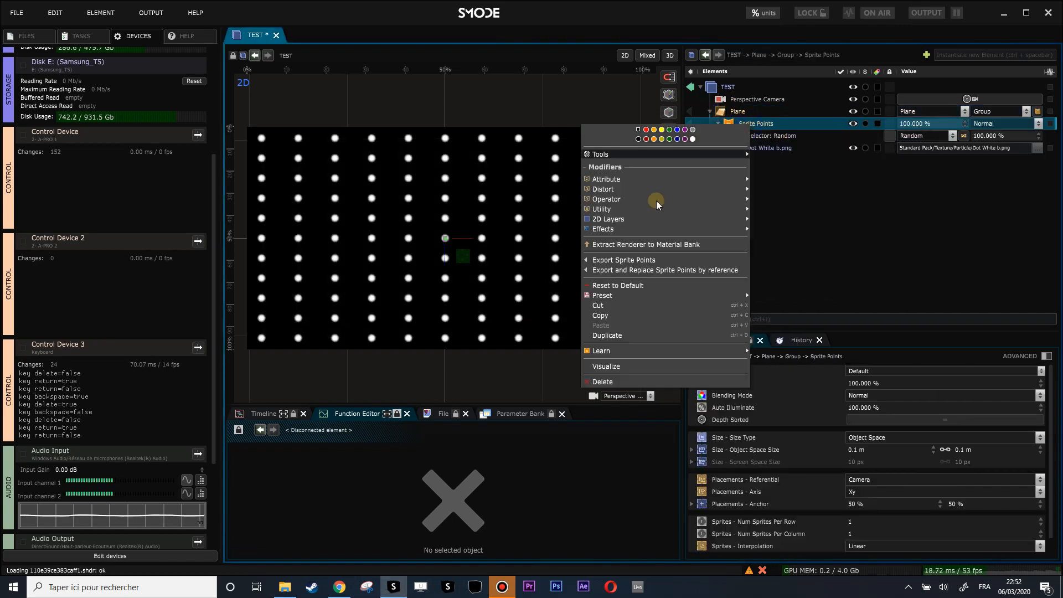
mouse_move(632, 221)
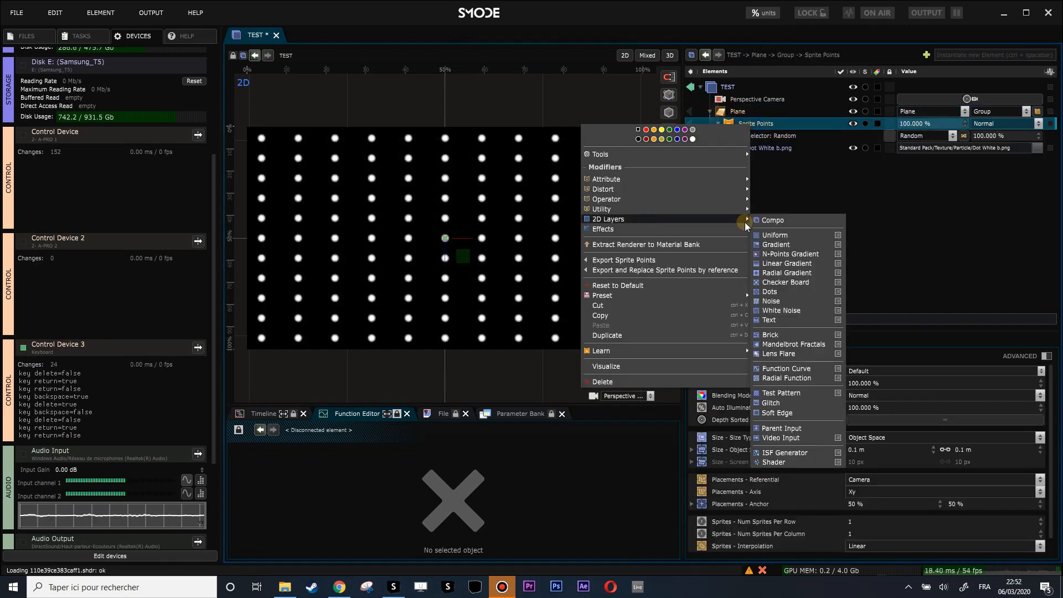
- Add a text layer A inside Sprite Points and duplicate it as layer B
left_click(792, 320)
mouse_move(763, 161)
left_mouse_down()
mouse_move(754, 179)
mouse_move(736, 174)
mouse_move(751, 155)
mouse_move(755, 176)
left_mouse_up()
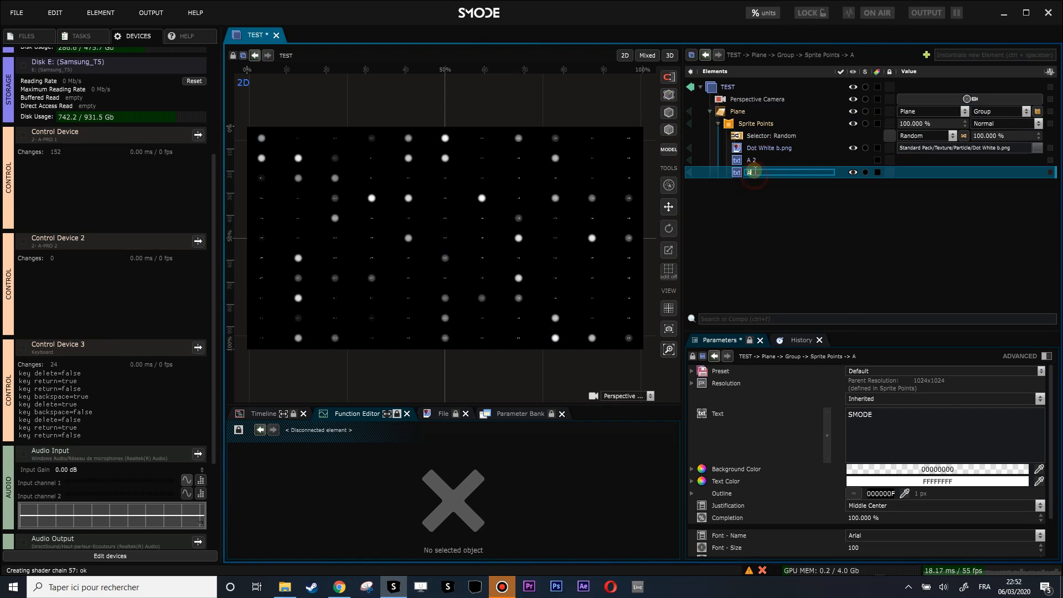
left_click(754, 160)
type("B")
key("Return")
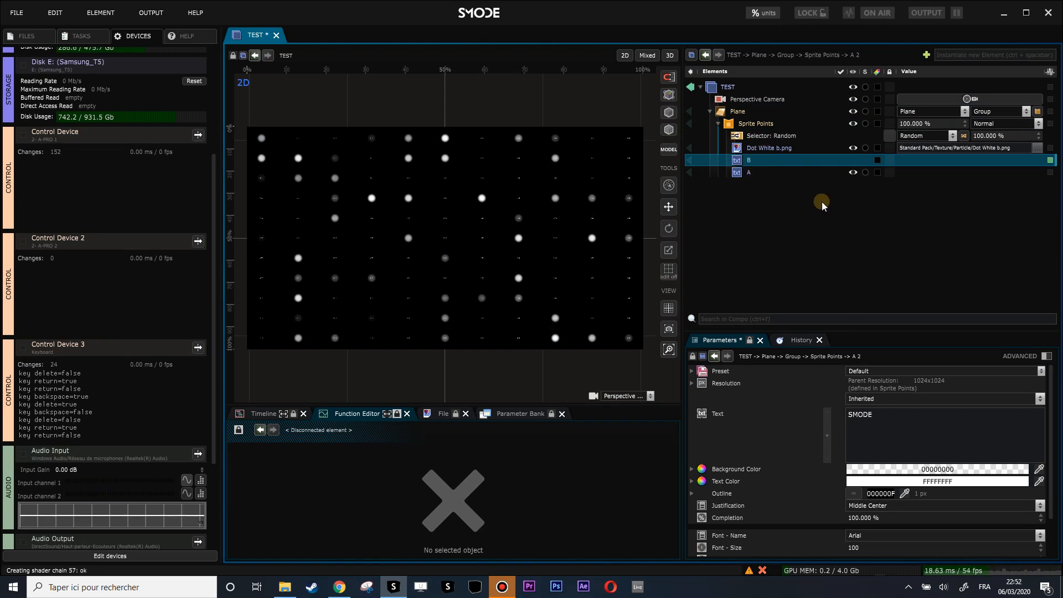
- Delete the Dot White b.png sprite image
left_click(769, 149)
key("Delete")
key("Return")
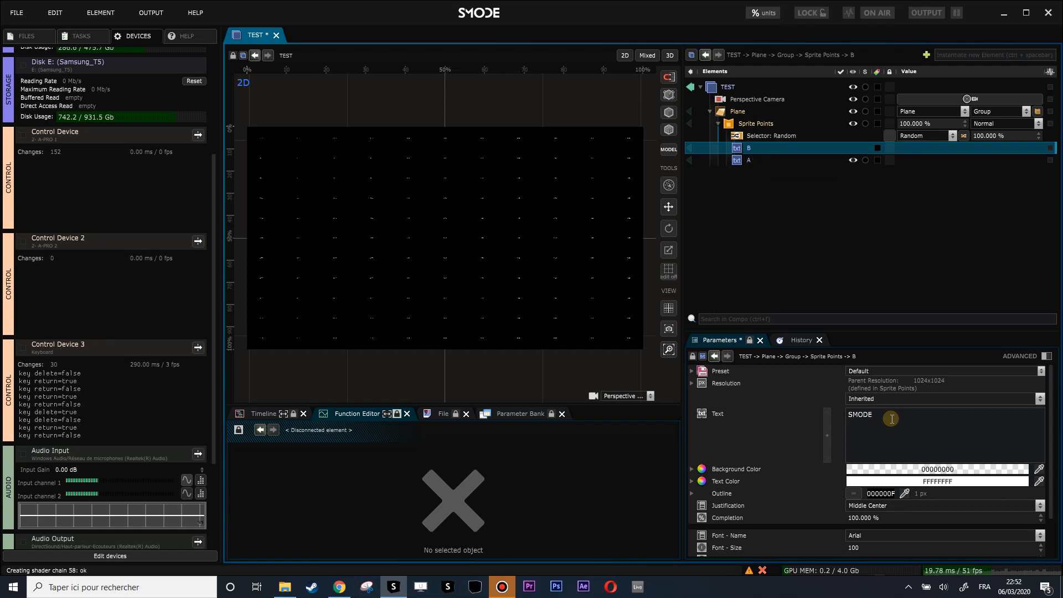
- Set the layers' texts to B and A, and preview layer B alone
double_click(871, 417)
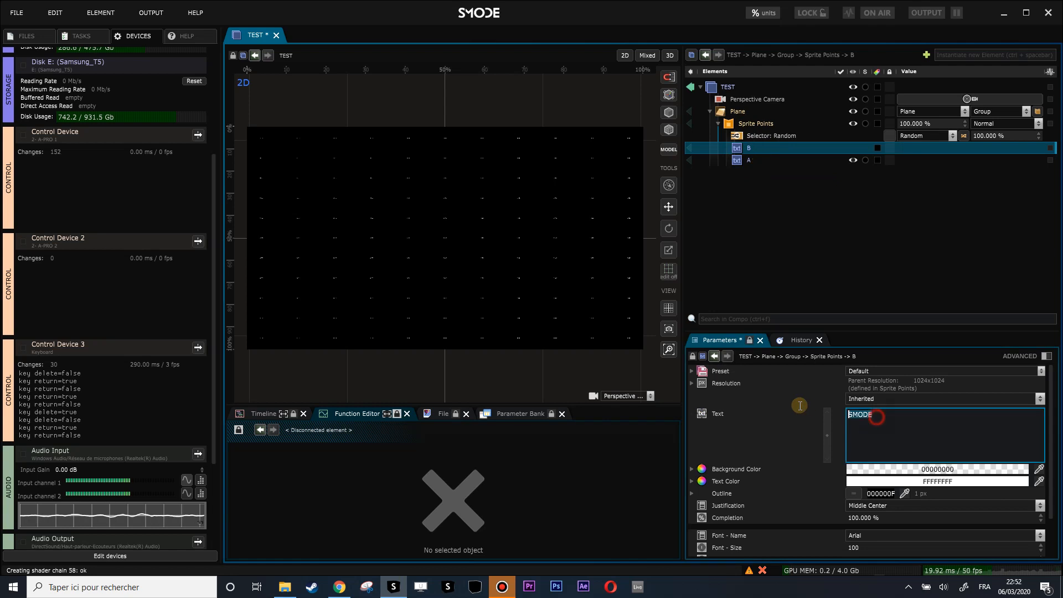
left_click(743, 161)
type("A")
key("Return")
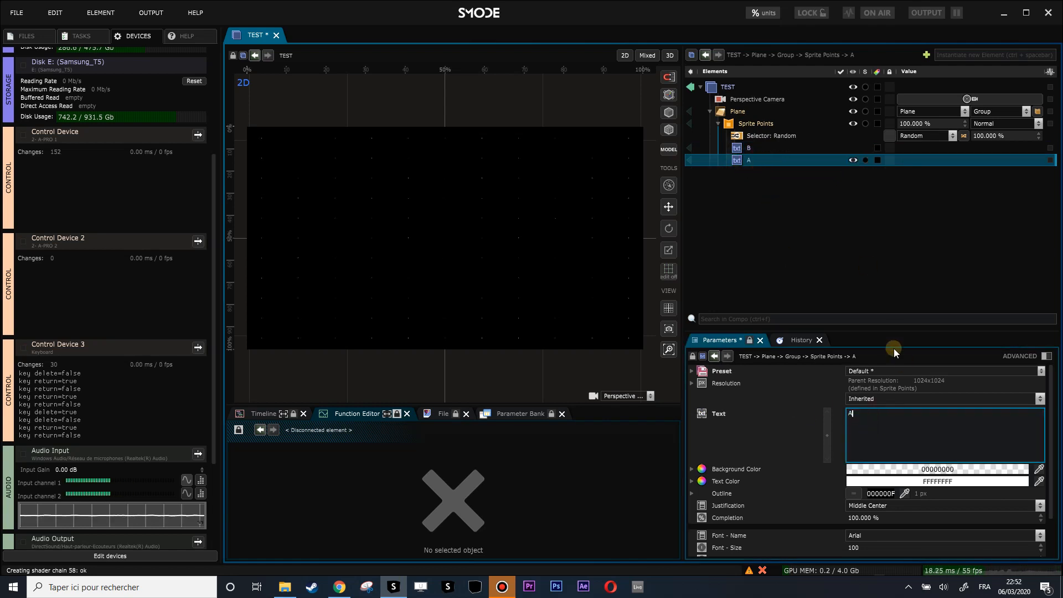
left_click(689, 147)
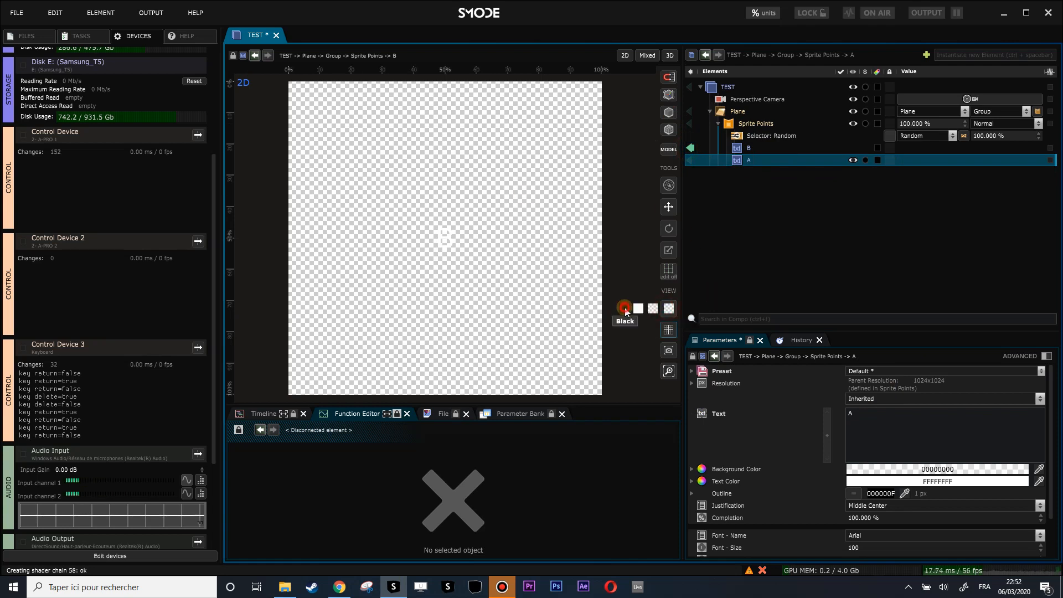
- Preview on a black background and enlarge letter B's font size to 1480
left_click(625, 309)
left_click_drag(859, 548, 859, 524)
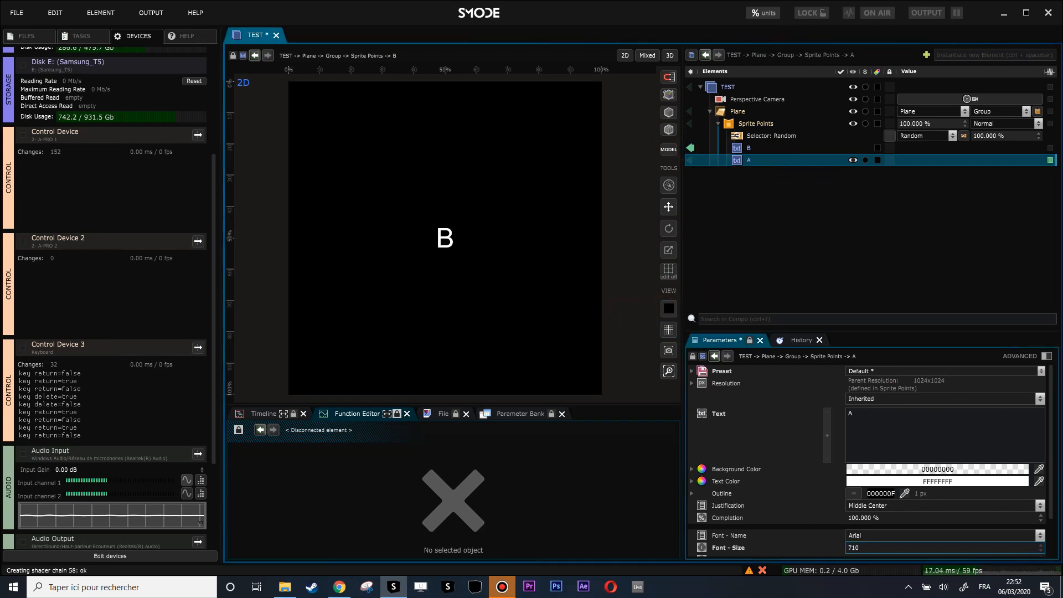
left_click(745, 147)
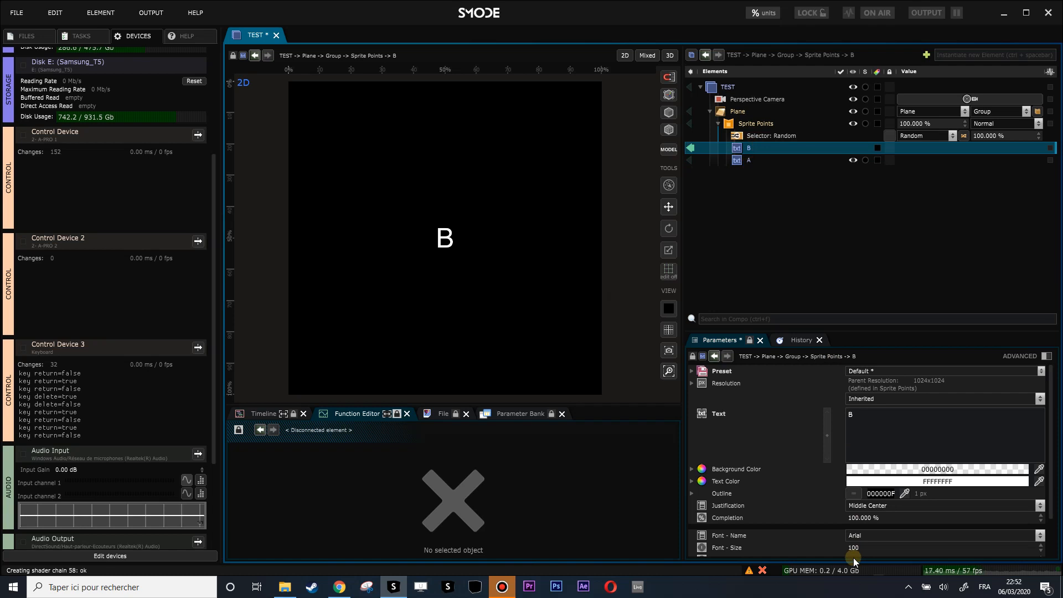
left_click_drag(855, 545, 855, 480)
scroll(548, 266, "down", 1)
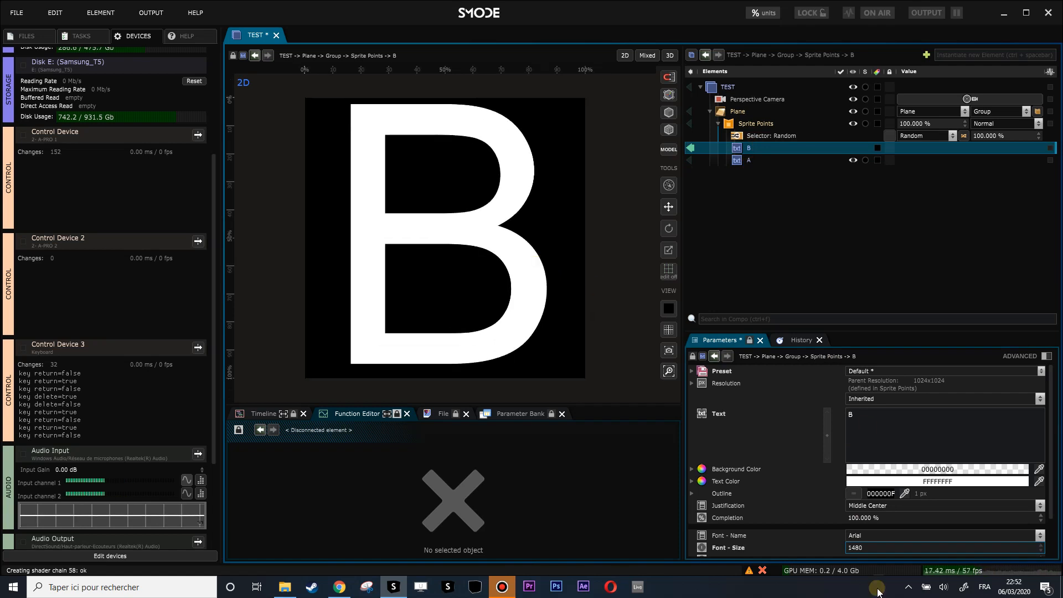
left_click(870, 548)
key("ctrl+c")
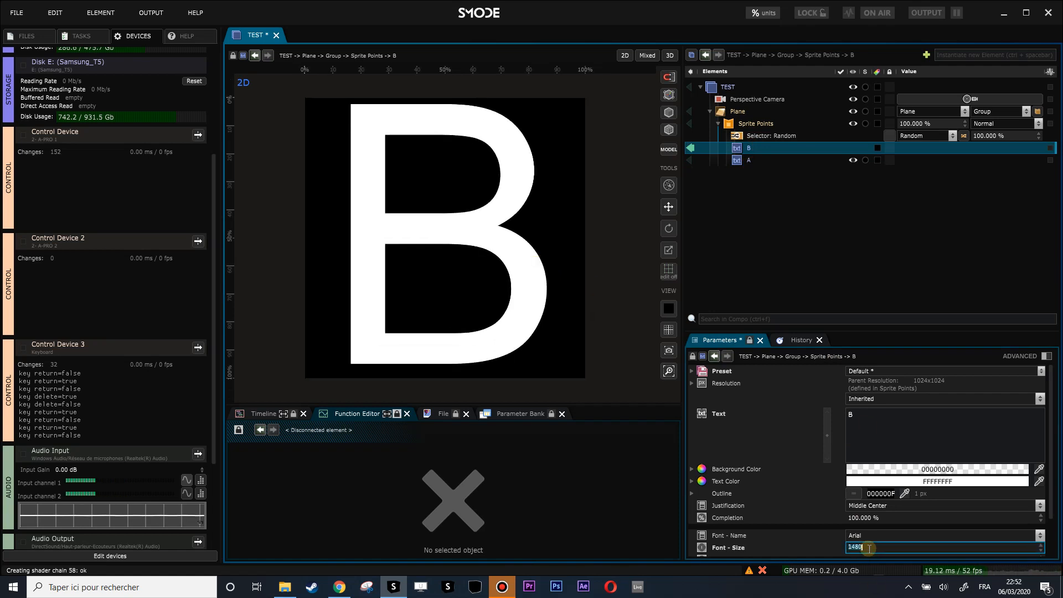
- Paste 1480 into letter A's font size and preview the full composition grid
left_click(739, 161)
left_click(864, 548)
key("ctrl+v")
key("Return")
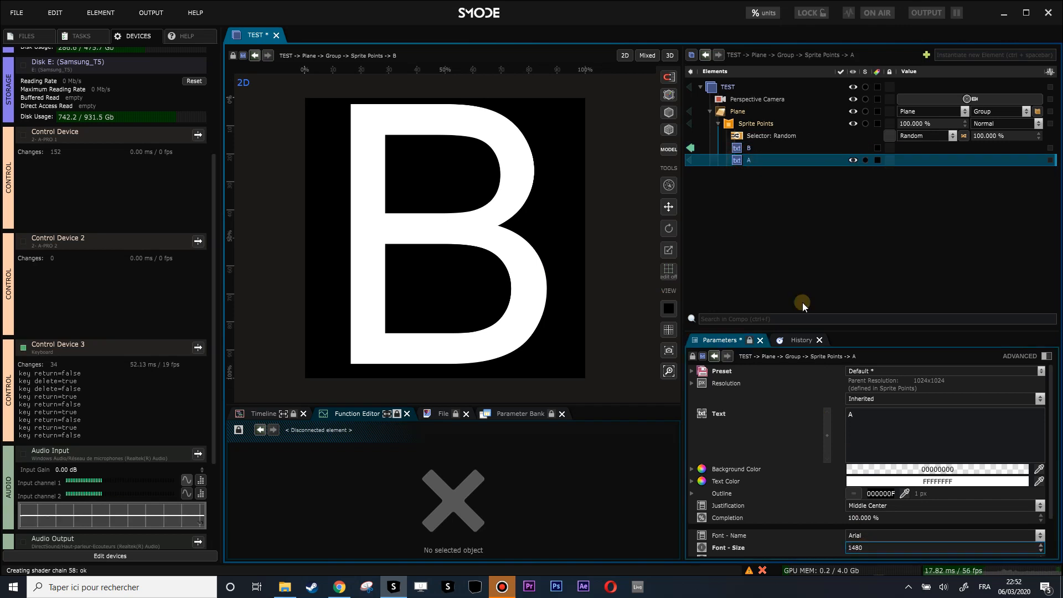
left_click(693, 150)
left_click(693, 150)
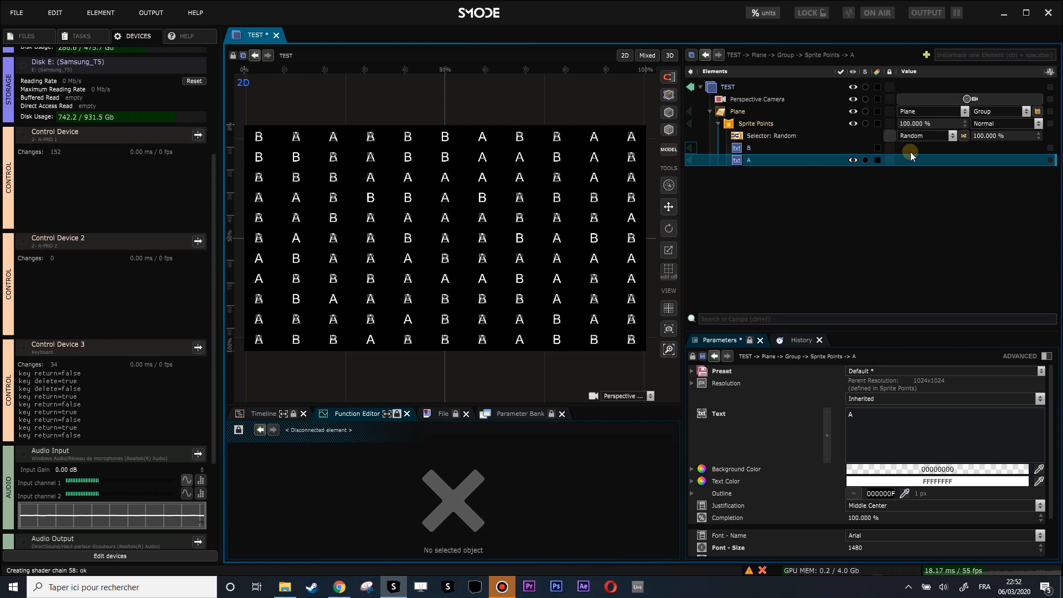
- Add a black Uniform colour layer to Sprite Points and place it above B
left_click(769, 148)
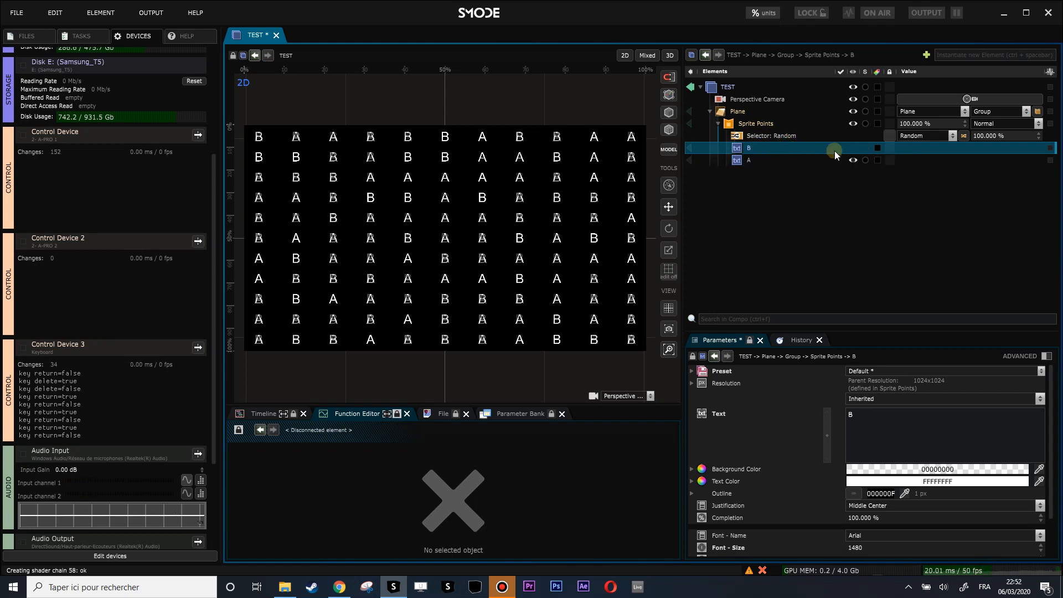
left_click(739, 125)
right_click(739, 124)
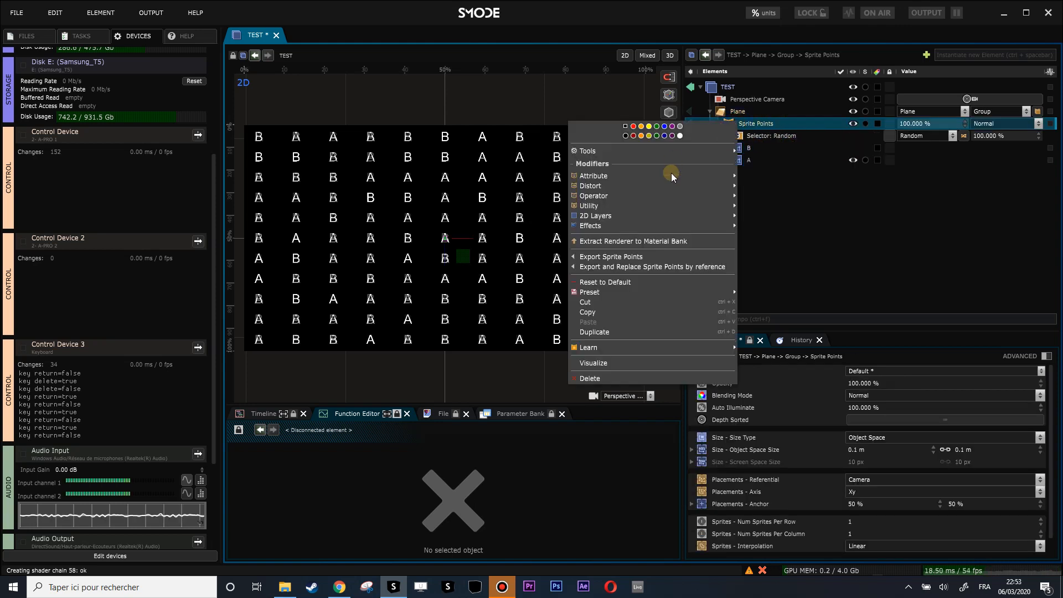
mouse_move(606, 217)
mouse_move(788, 232)
left_click(856, 259)
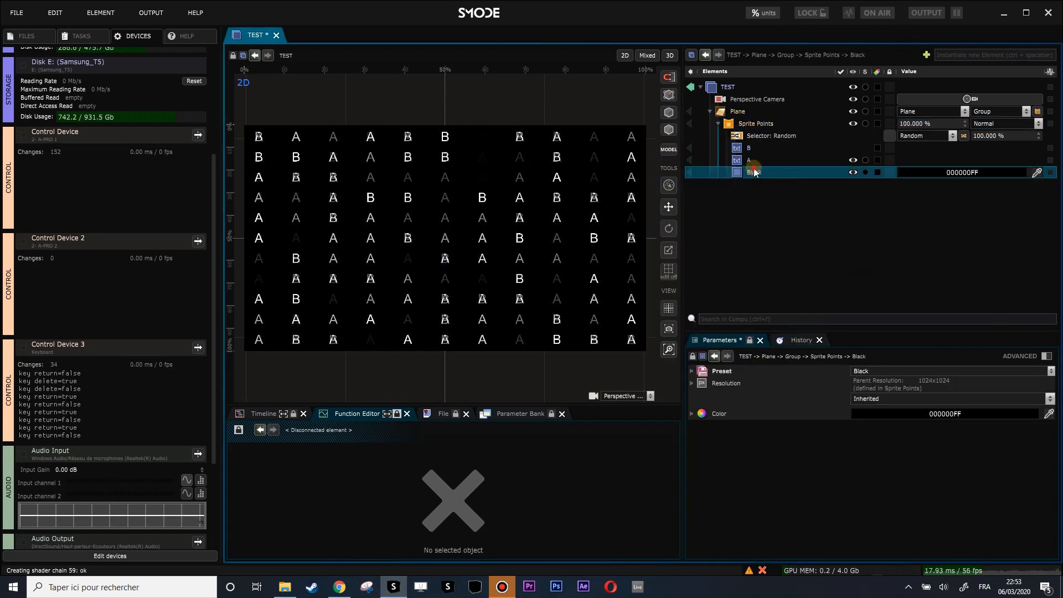
left_click_drag(753, 174, 753, 141)
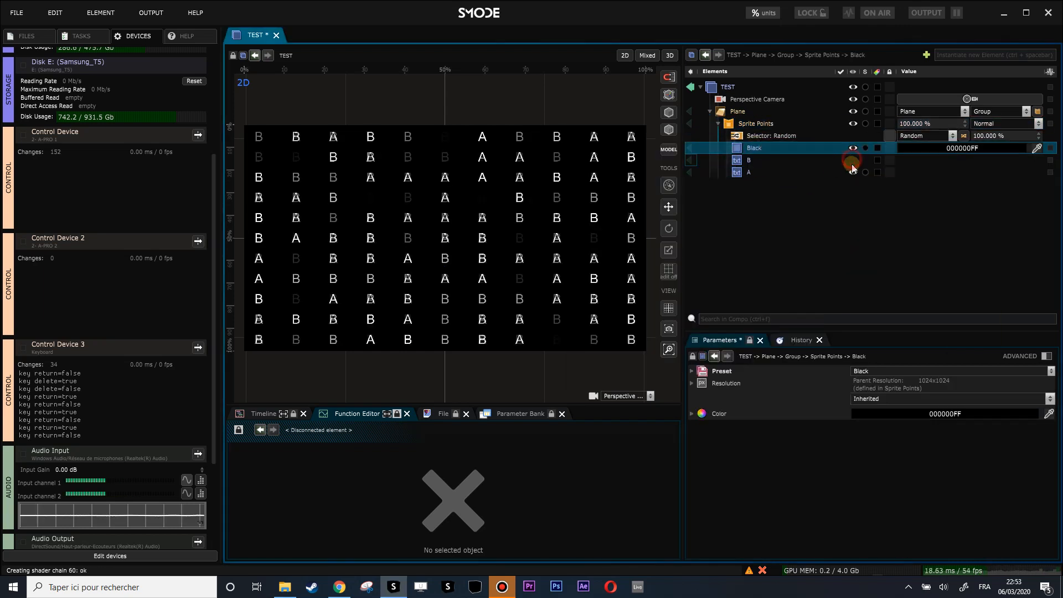
- Duplicate layer A, delete the old B, and make the copy layer B with text B
left_click(759, 172)
key("ctrl+d")
left_click(748, 161)
key("Delete")
key("Return")
left_click(757, 160)
left_click(757, 160)
key("Return")
double_click(849, 414)
type("B")
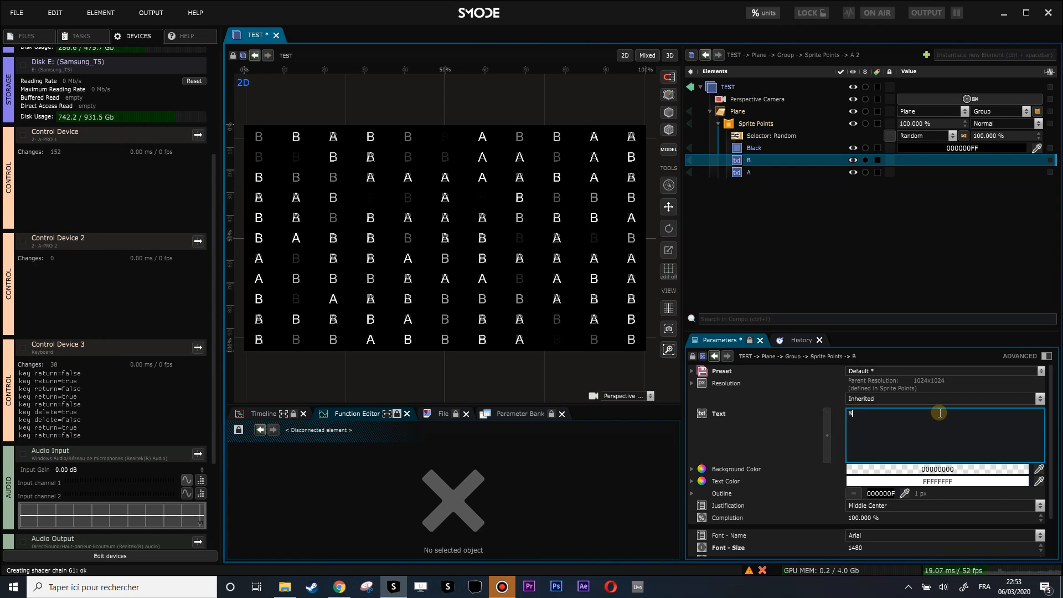
- Make the B letters and the Black layer visible while A stays hidden
left_click(765, 172)
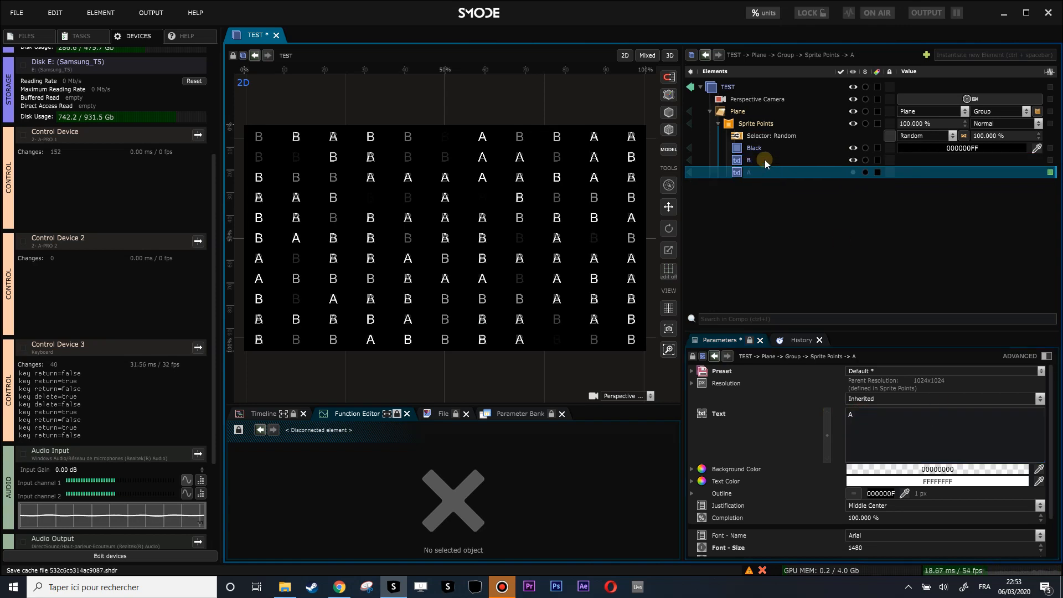
left_click(764, 160)
left_click(765, 150)
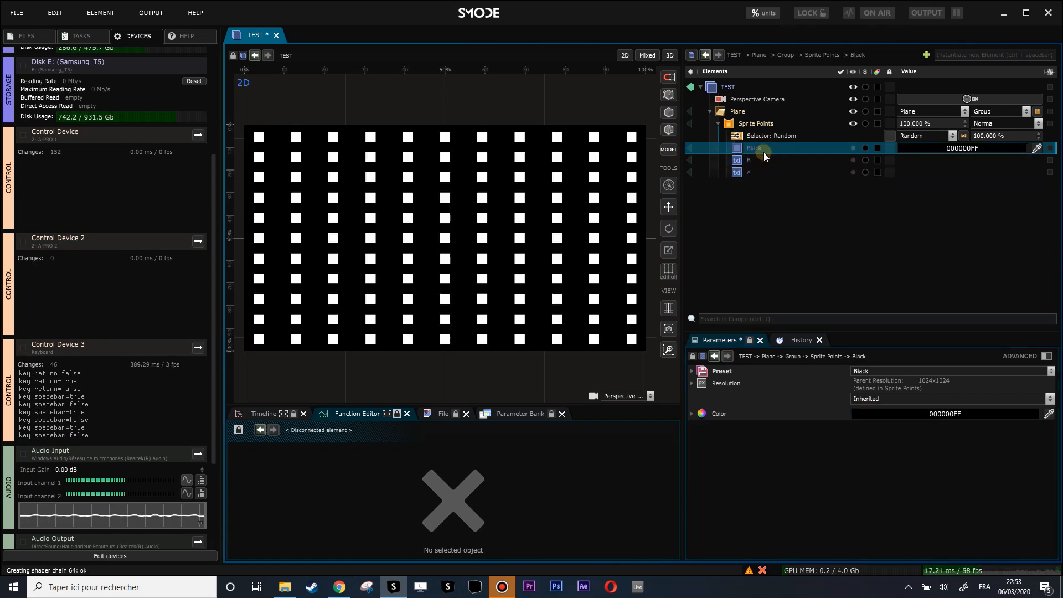
scroll(448, 199, "up", 5)
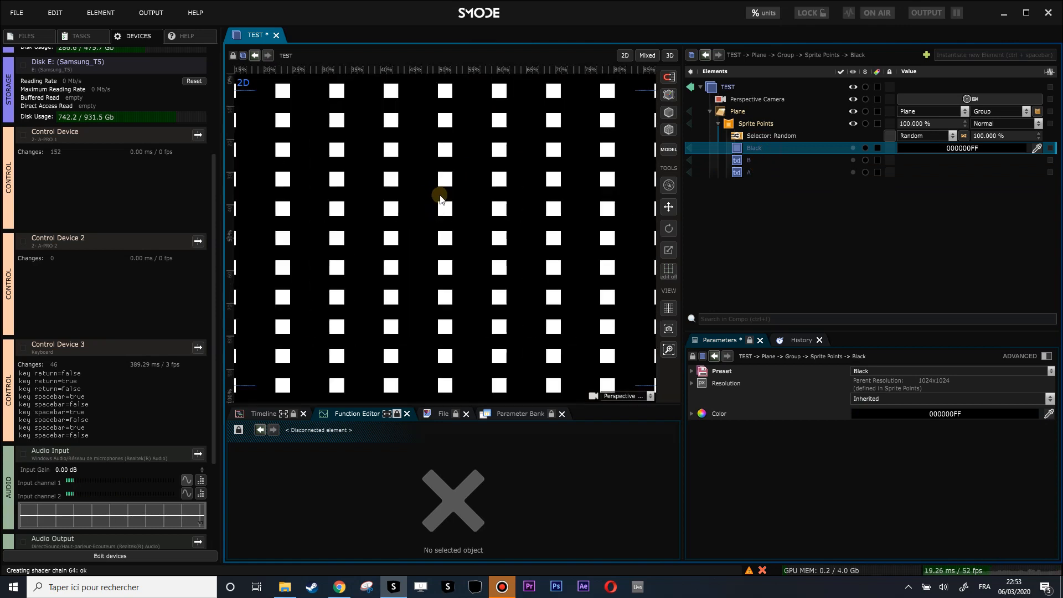
scroll(427, 180, "down", 5)
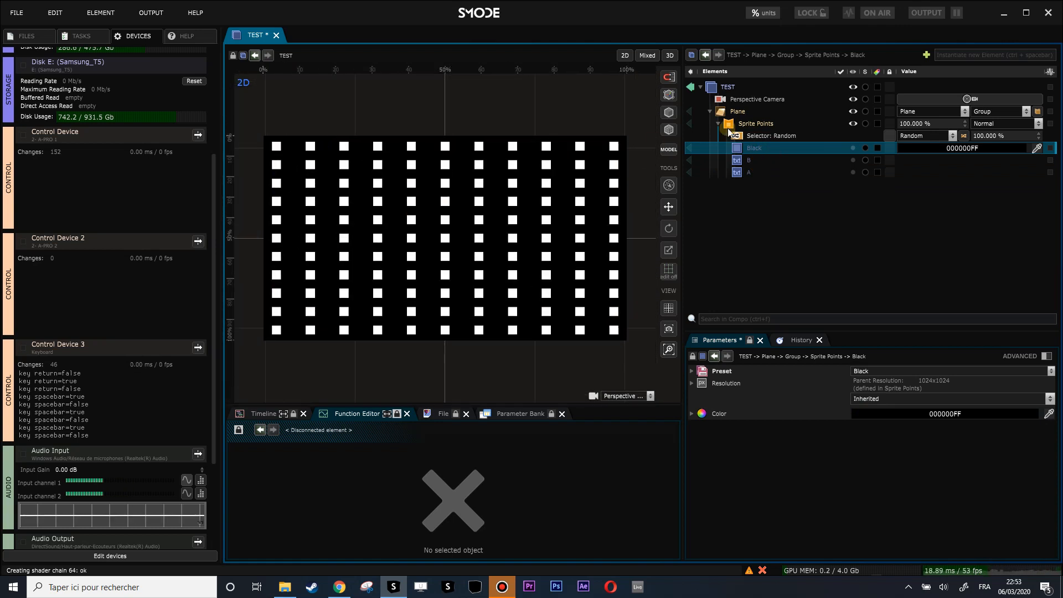
left_click(752, 160)
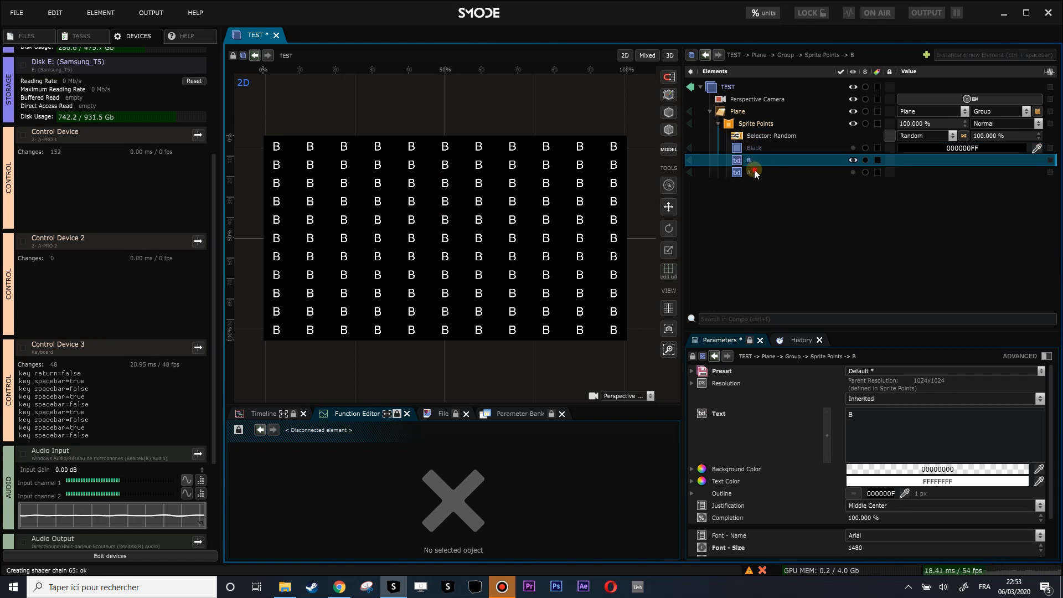
left_click(754, 170)
left_click(752, 160)
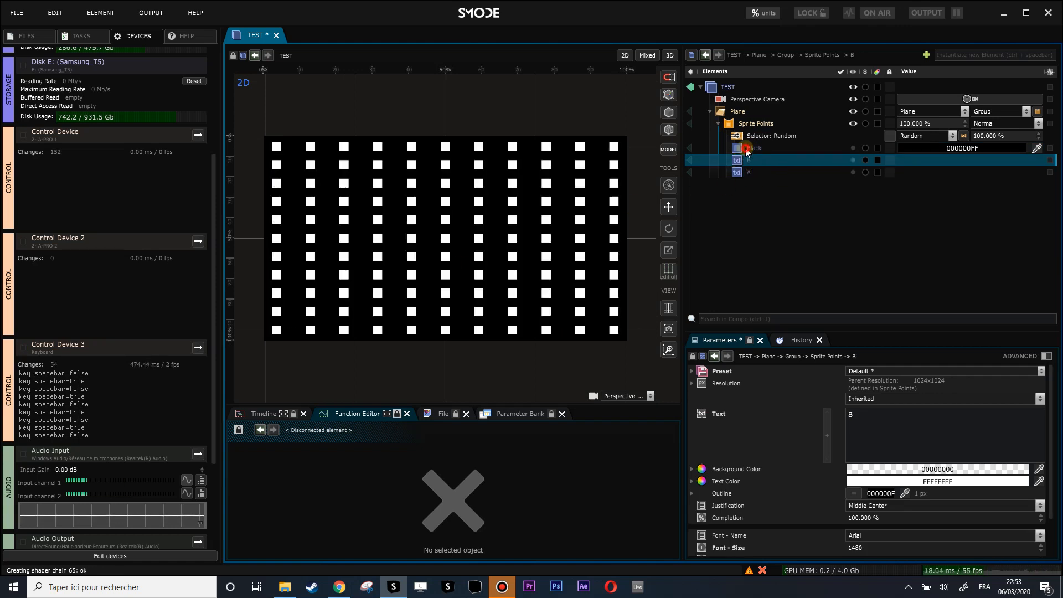
left_click(750, 148)
left_click(748, 162)
- Check the sprite selector's type and leave it set to Random
left_click(774, 137)
left_click(924, 136)
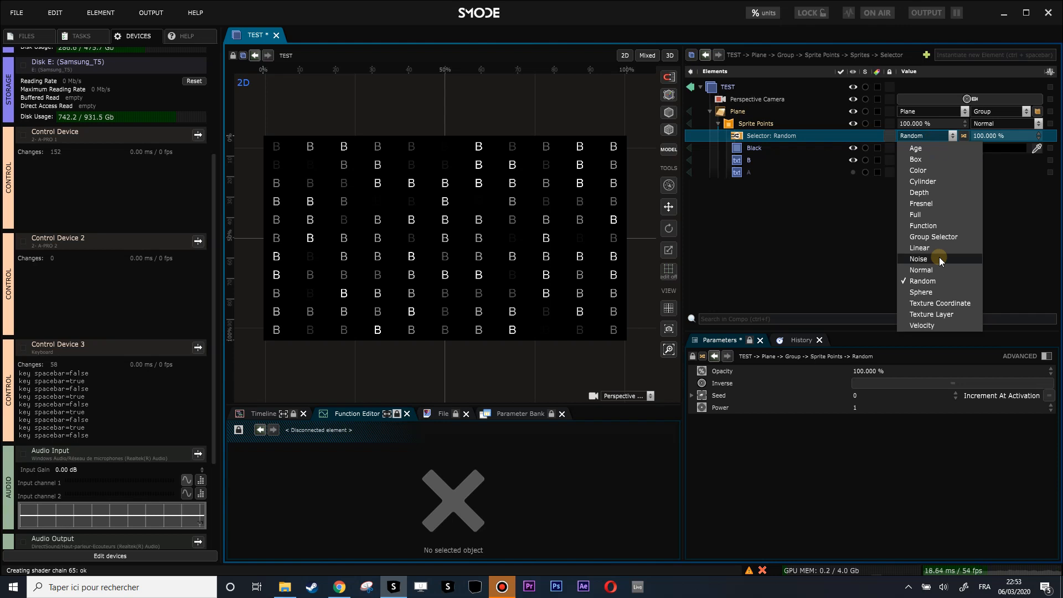
left_click(805, 249)
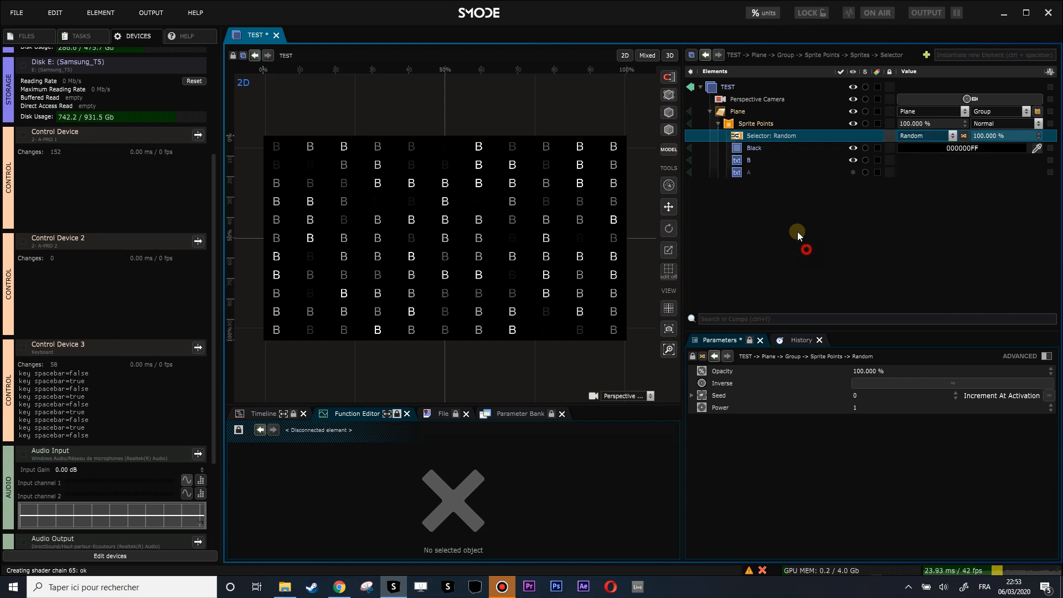
- Add a Random Points operator to the Plane and reduce its Count from 1000 to 1
right_click(720, 112)
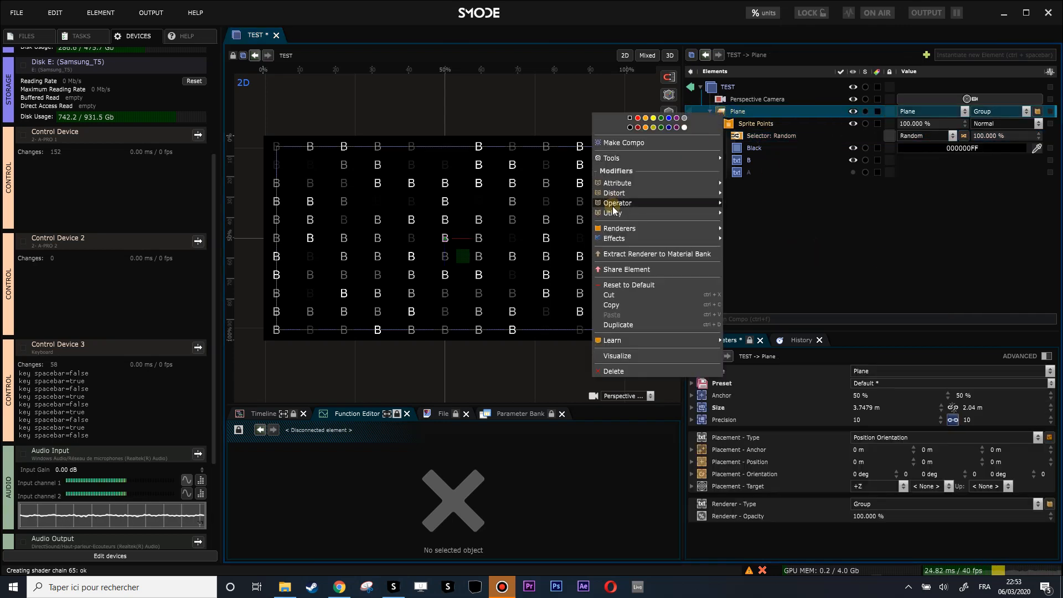
mouse_move(613, 203)
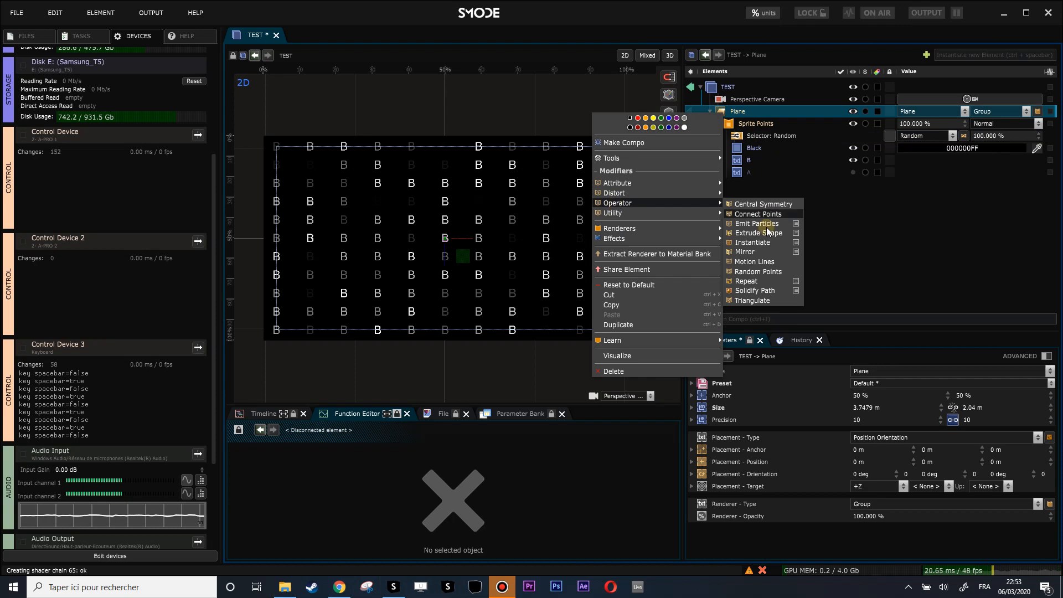
left_click(767, 271)
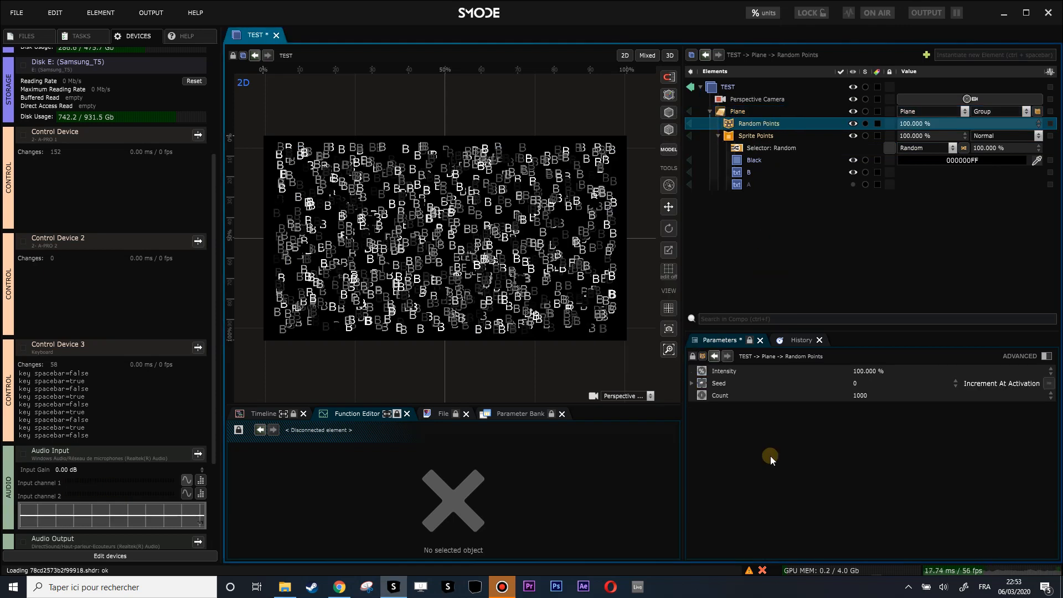
left_click_drag(866, 392, 866, 492)
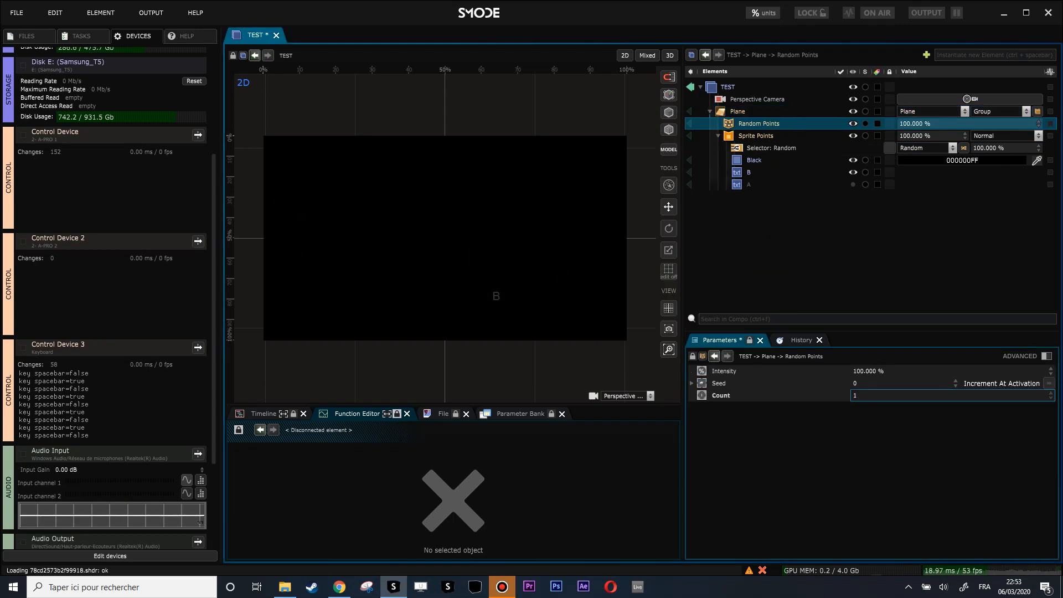
- Set the Sprite Points object space size to 0.61 m
left_click(754, 137)
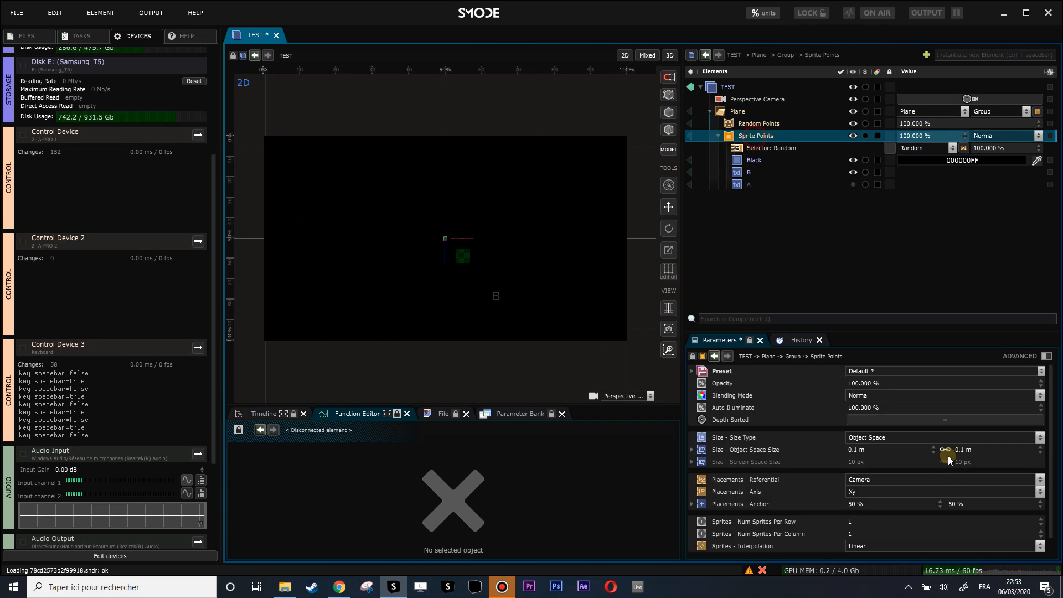
mouse_move(966, 450)
left_mouse_down()
mouse_move(967, 420)
mouse_move(967, 437)
left_mouse_up()
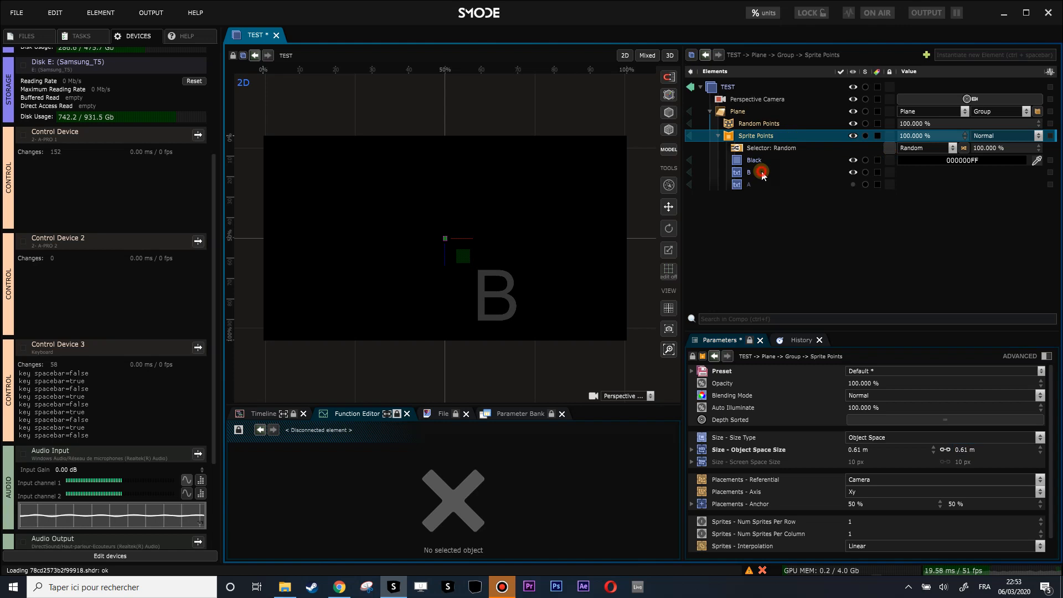
left_click(801, 184)
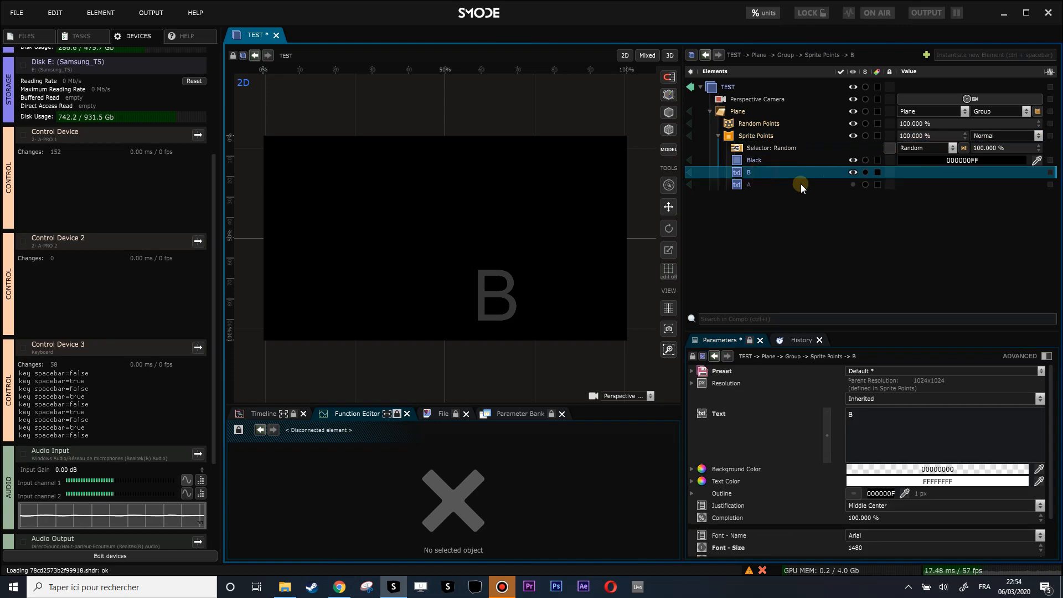
- Map keyboard key B to letter B's activation with the Convert To boolean action, then test it
left_click(847, 174)
right_click(853, 173)
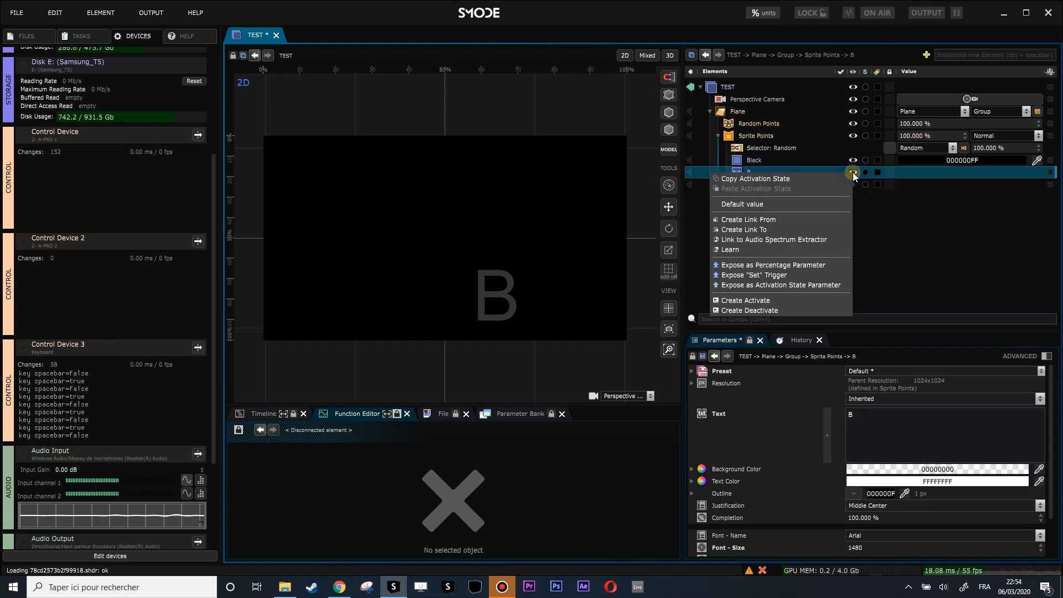
left_click(751, 250)
key("b")
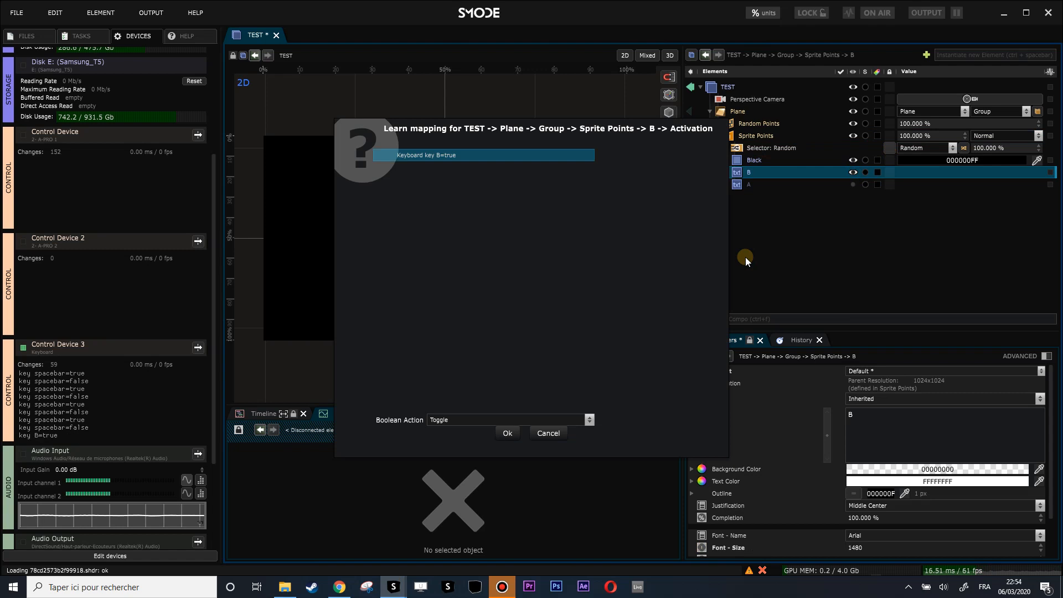
left_click(463, 419)
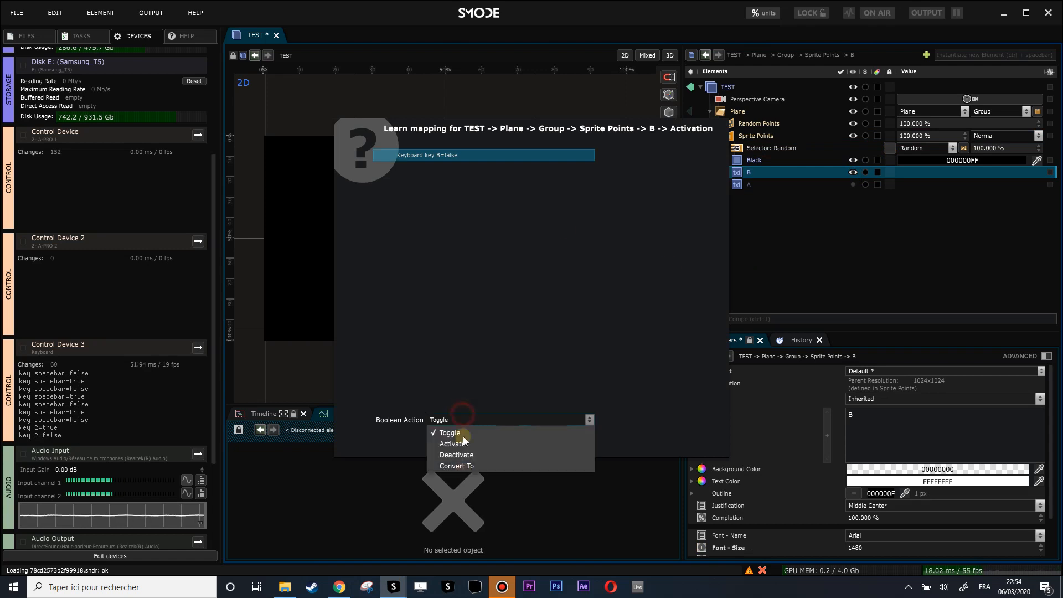
left_click(462, 468)
left_click(509, 434)
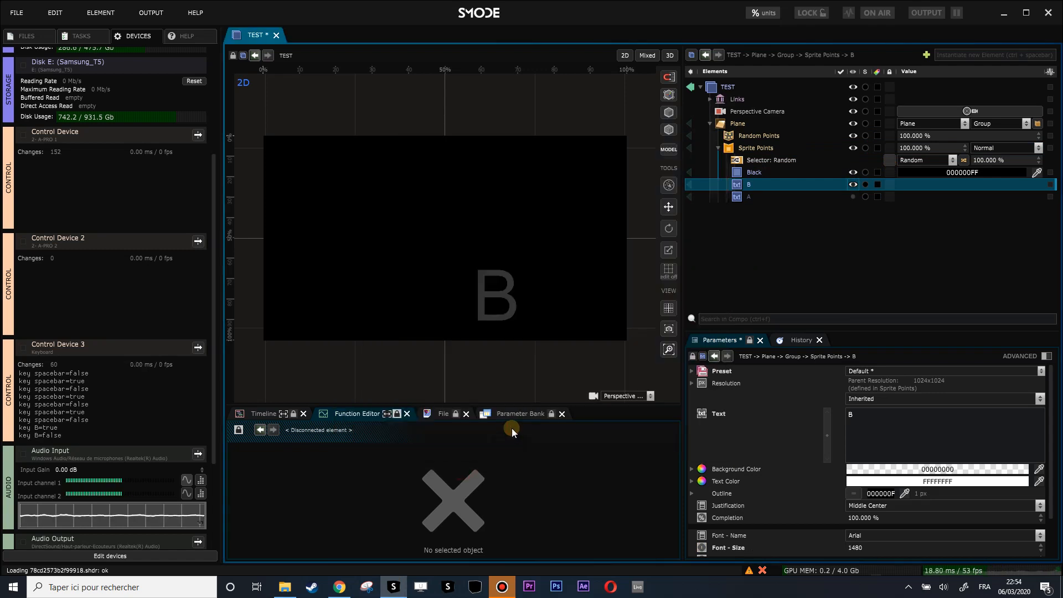
key("b")
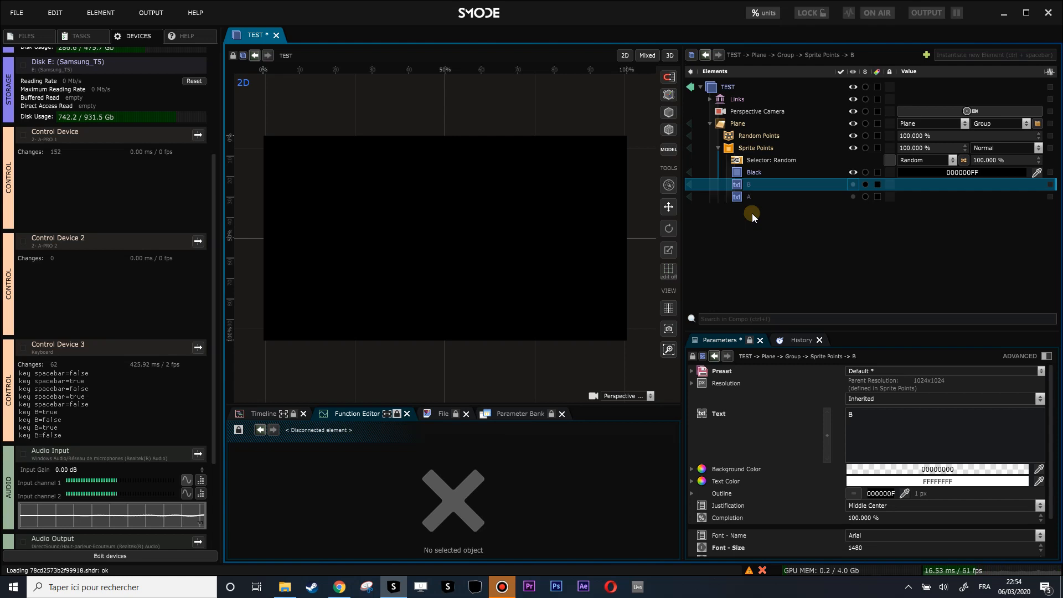
key("b")
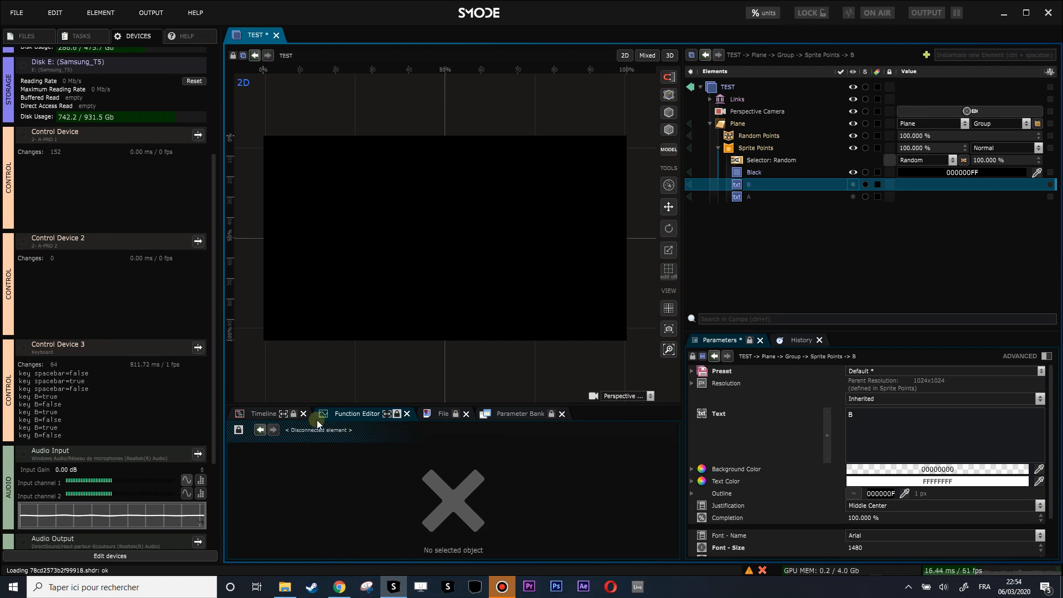
- Map keyboard key A to letter A's activation with the Convert To boolean action
right_click(852, 197)
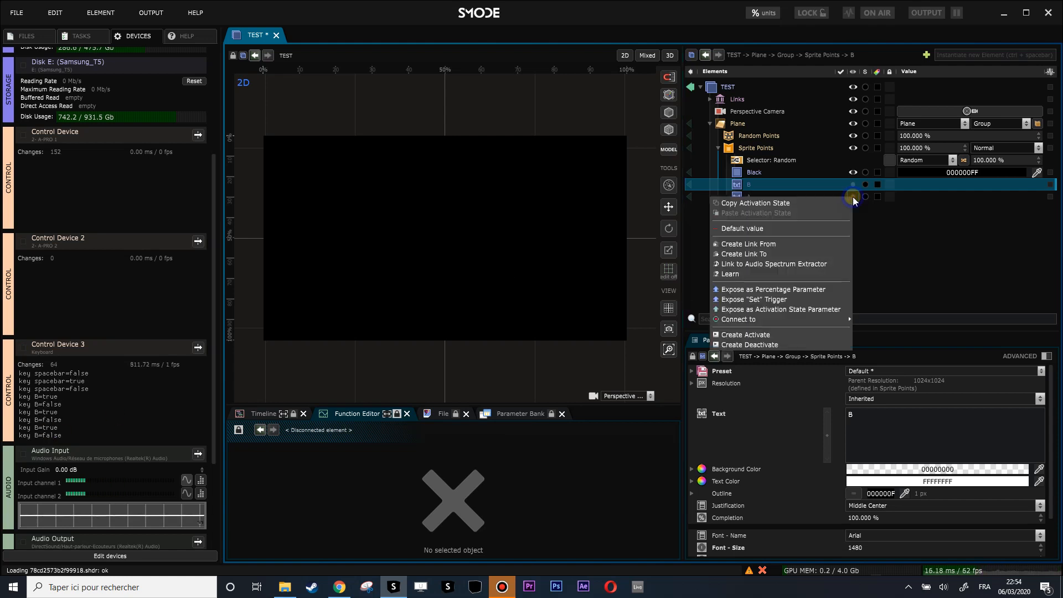
left_click(738, 276)
key("a")
left_click(441, 420)
left_click(469, 466)
left_click(506, 430)
key("a")
- Alternate the A and B keys to check each letter toggles
key("a")
key("b")
key("a")
key("b")
key("a")
key("b")
- Raise the Random Points seed from 0 to 7 while flashing the A and B letters
key("a")
key("b")
left_click(739, 138)
key("a")
key("b")
key("a")
key("b")
key("a")
key("b")
key("a")
key("b")
key("a")
key("b")
key("a")
key("b")
left_click_drag(856, 383, 856, 359)
key("a")
key("b")
key("a")
key("b")
key("a")
key("b")
key("a")
key("b")
key("a")
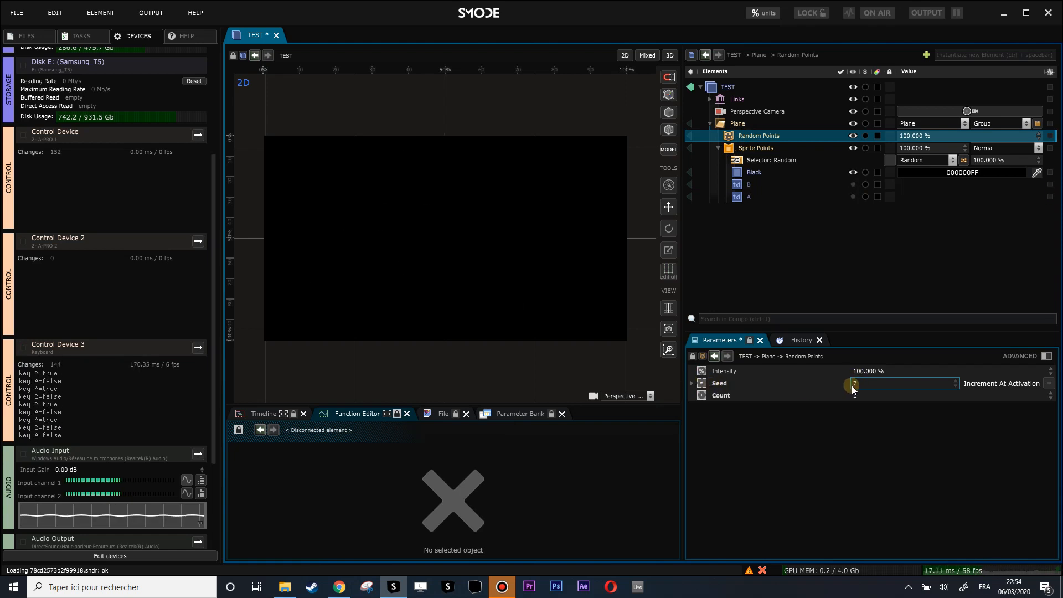
- Expose a Set trigger for the Random Points Seed and inspect its Set value
right_click(856, 380)
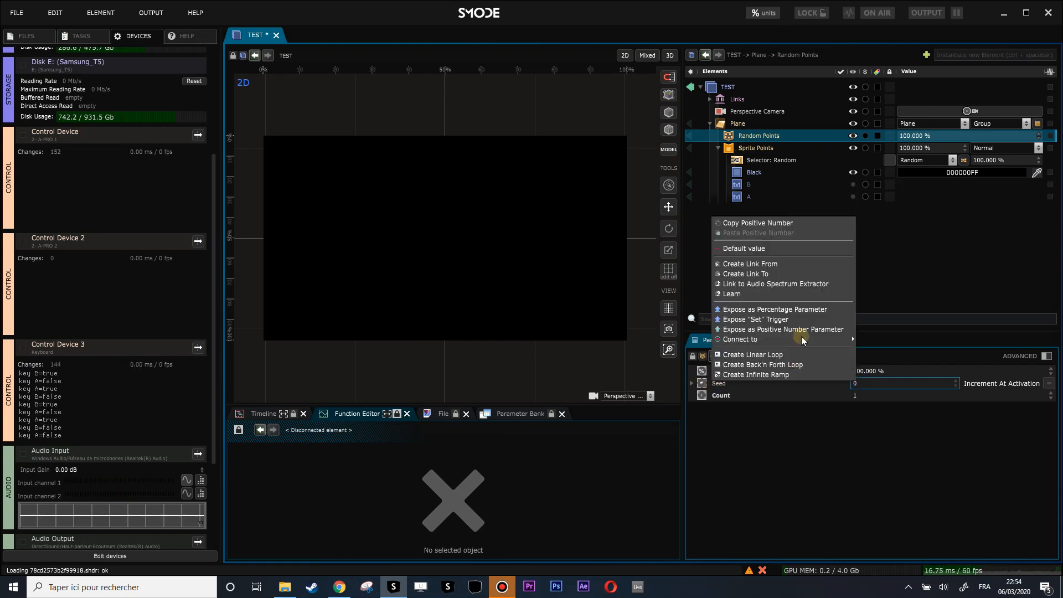
left_click(792, 320)
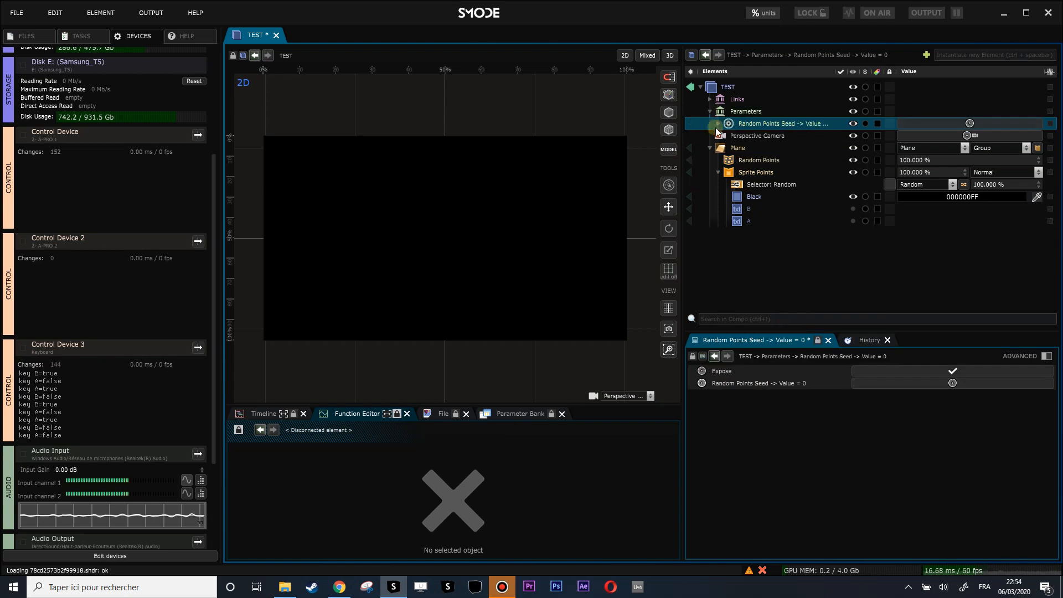
left_click(750, 136)
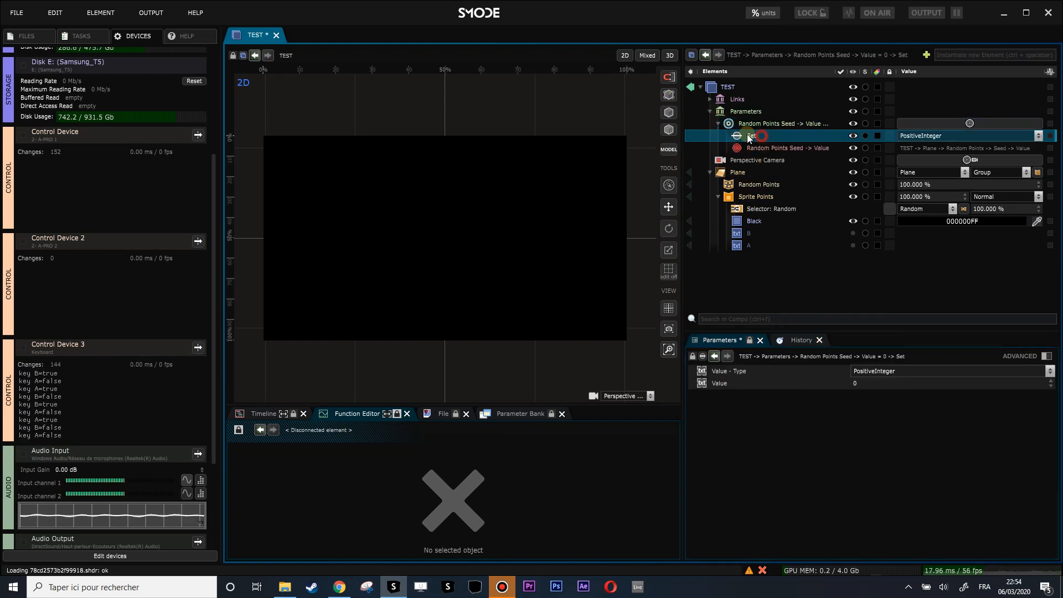
left_click(750, 184)
- Leave the Random Points Seed at 0 and bring up the Seed value's options
left_click(862, 384)
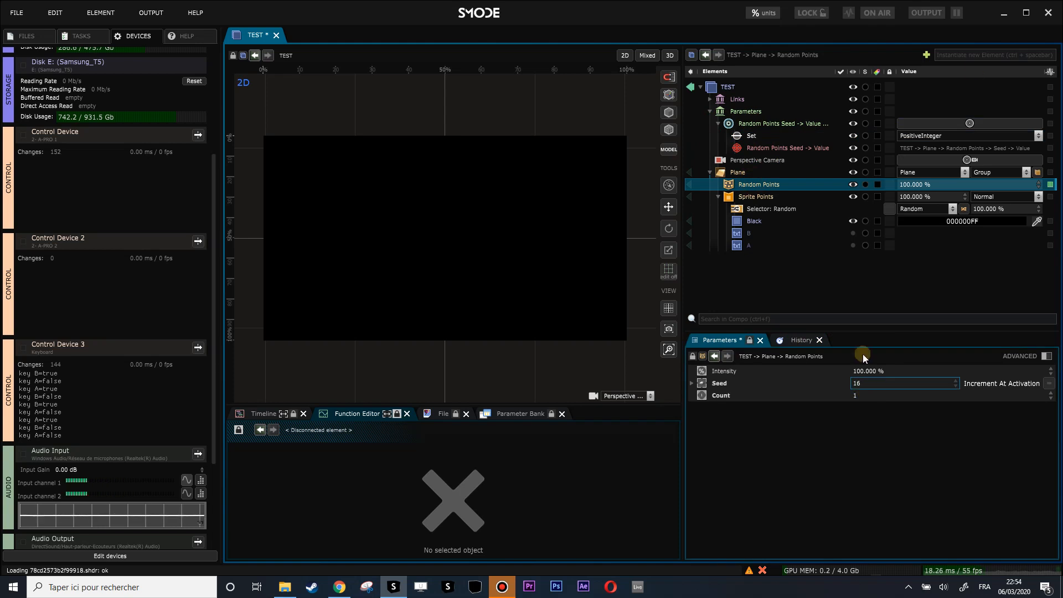
left_click(958, 123)
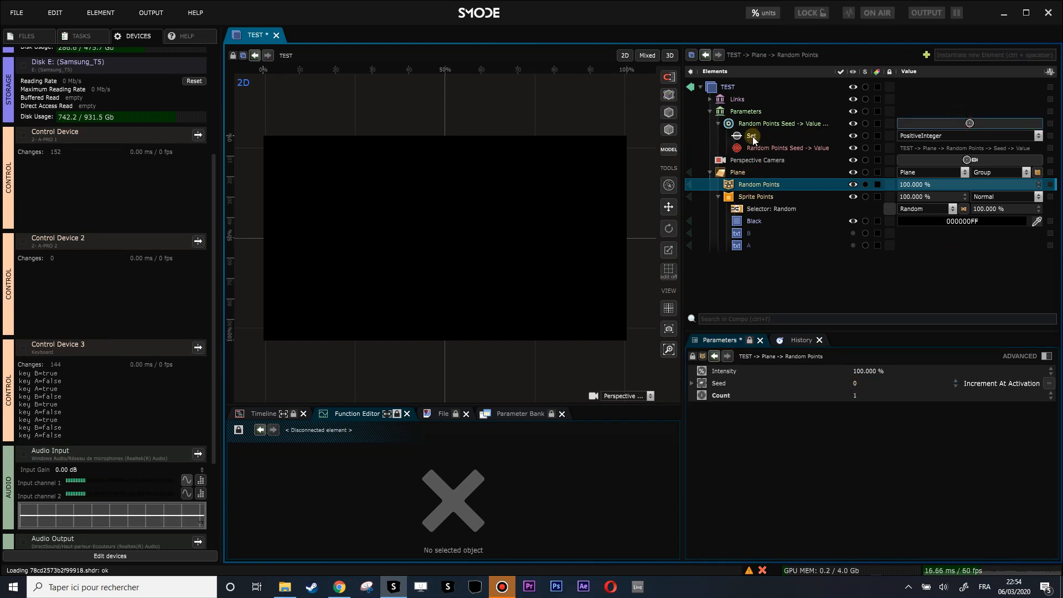
left_click(719, 384)
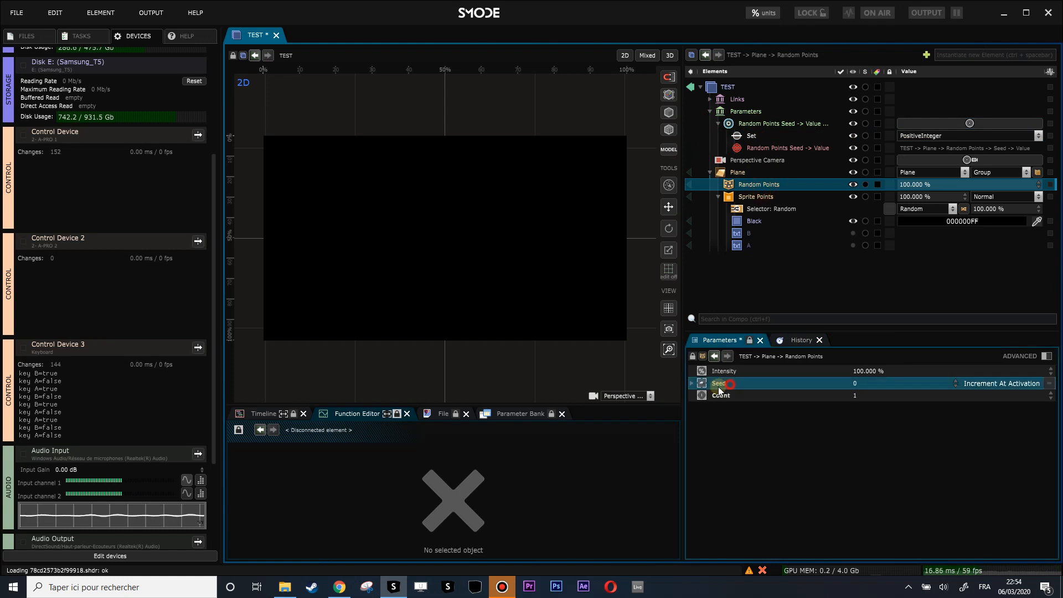
right_click(855, 383)
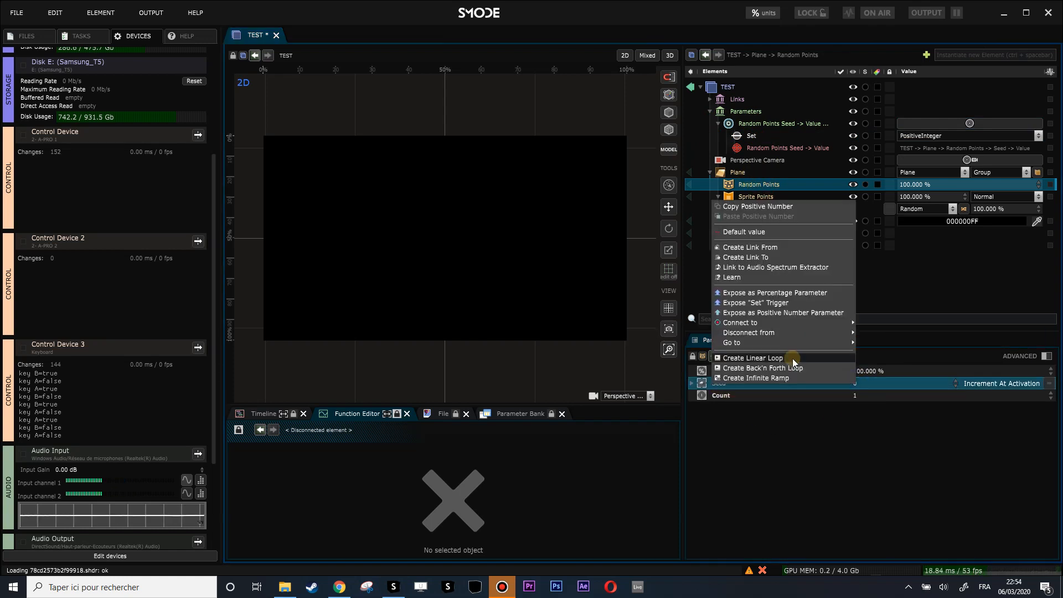
- Create a link feeding the Seed and connect the Set trigger's Value into it
left_click(772, 246)
left_click(718, 135)
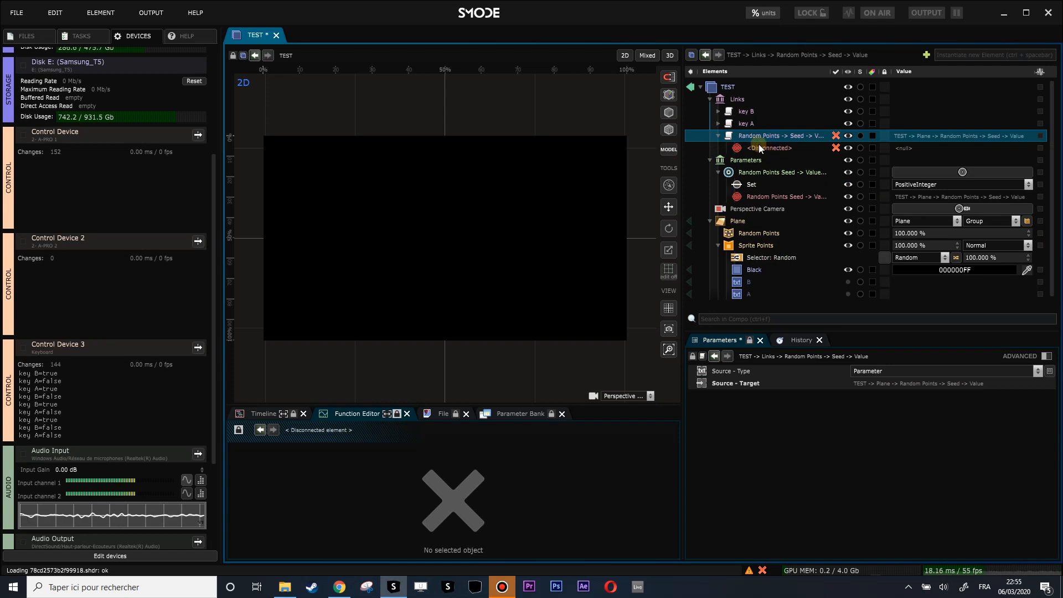
left_click(755, 185)
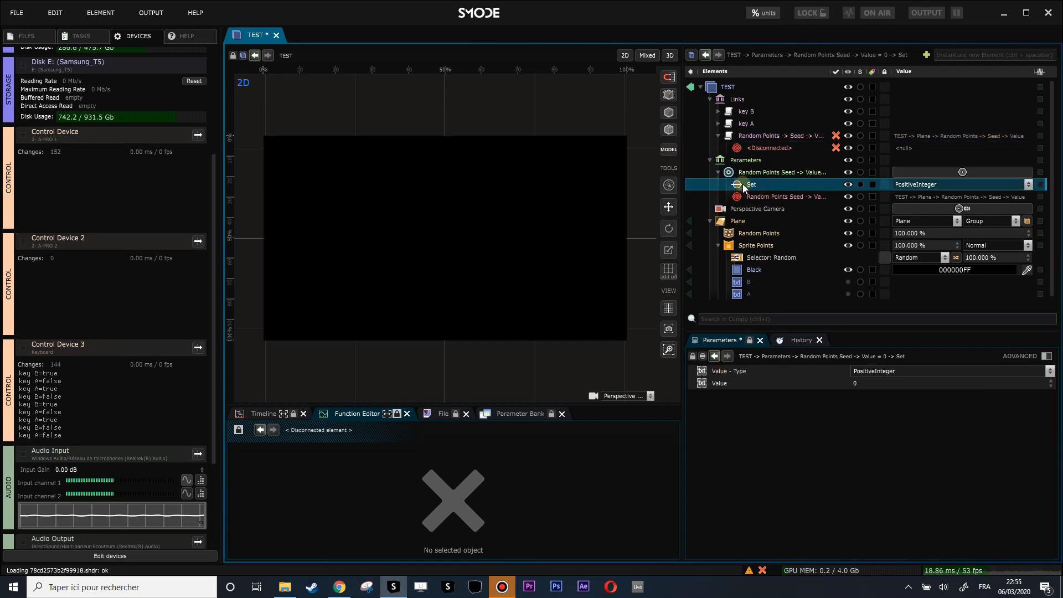
left_click(719, 383)
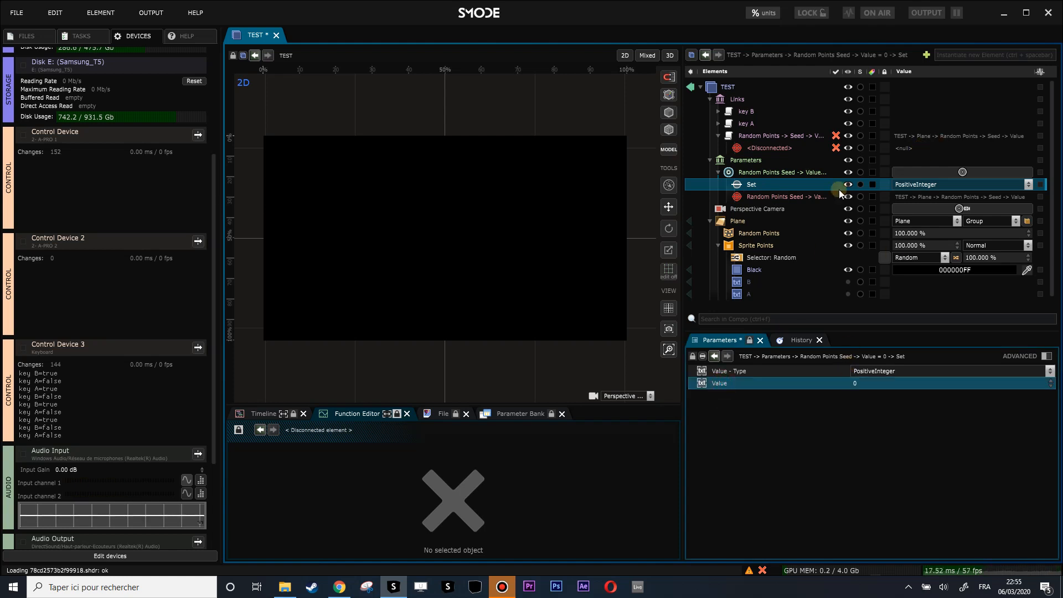
right_click(868, 384)
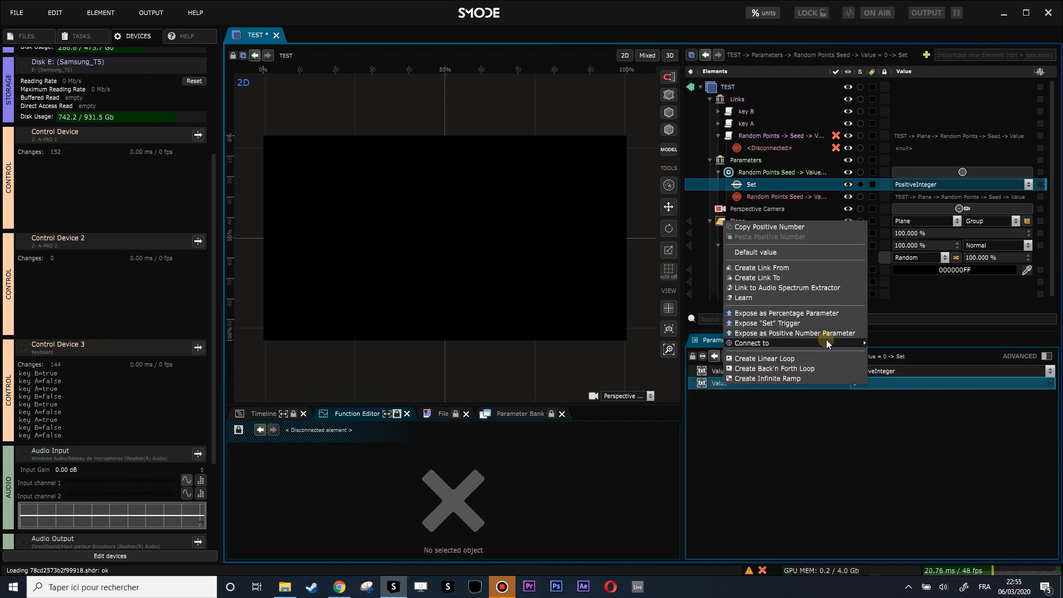
mouse_move(820, 342)
left_click(695, 317)
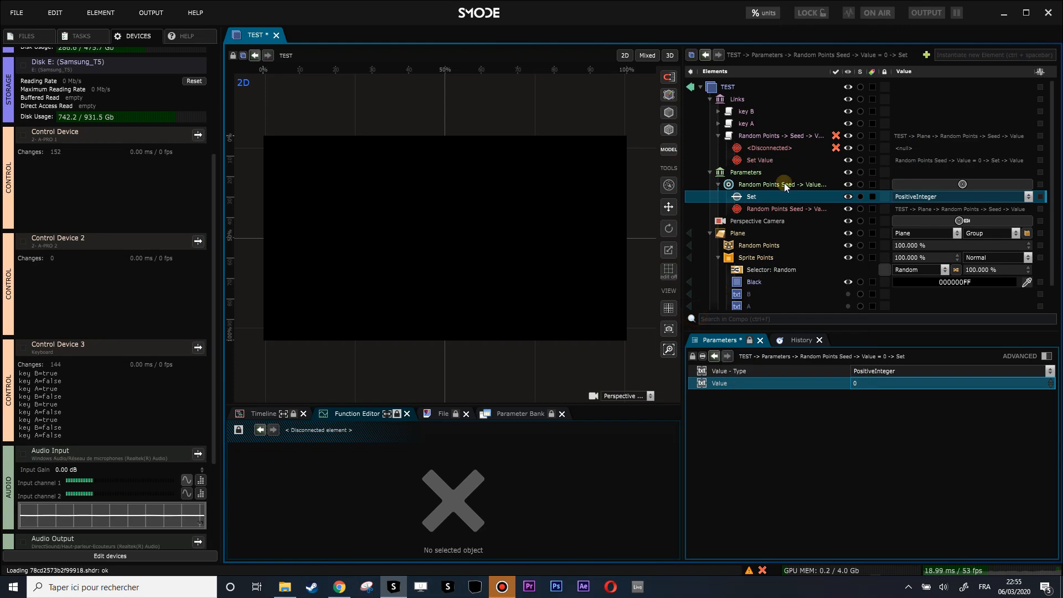
- Delete the leftover disconnected source and add an Offset modifier of 1 to the Set Value
left_click(773, 147)
key("Delete")
key("Return")
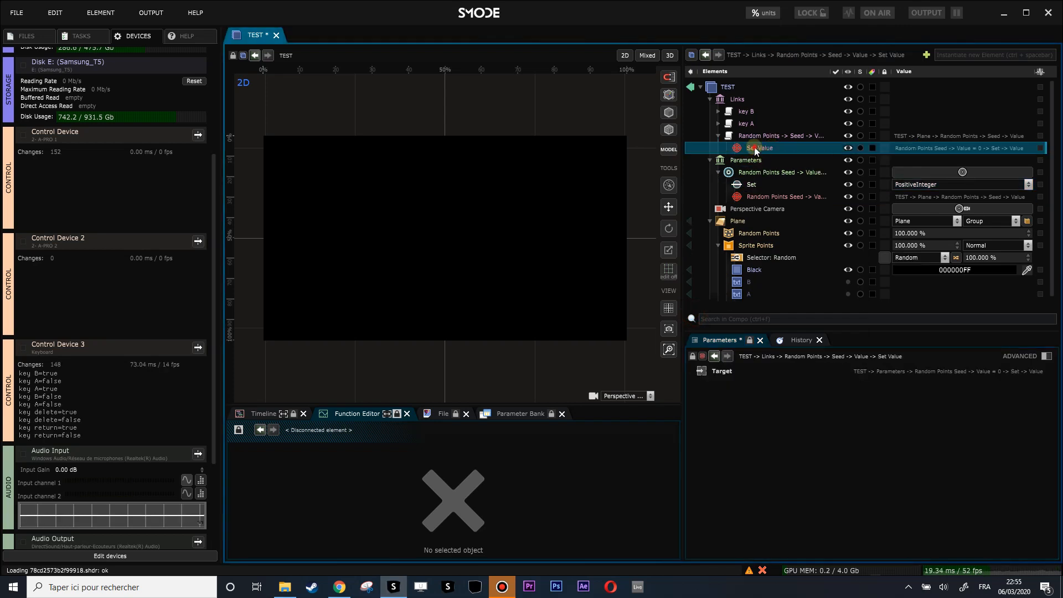
right_click(754, 147)
mouse_move(692, 221)
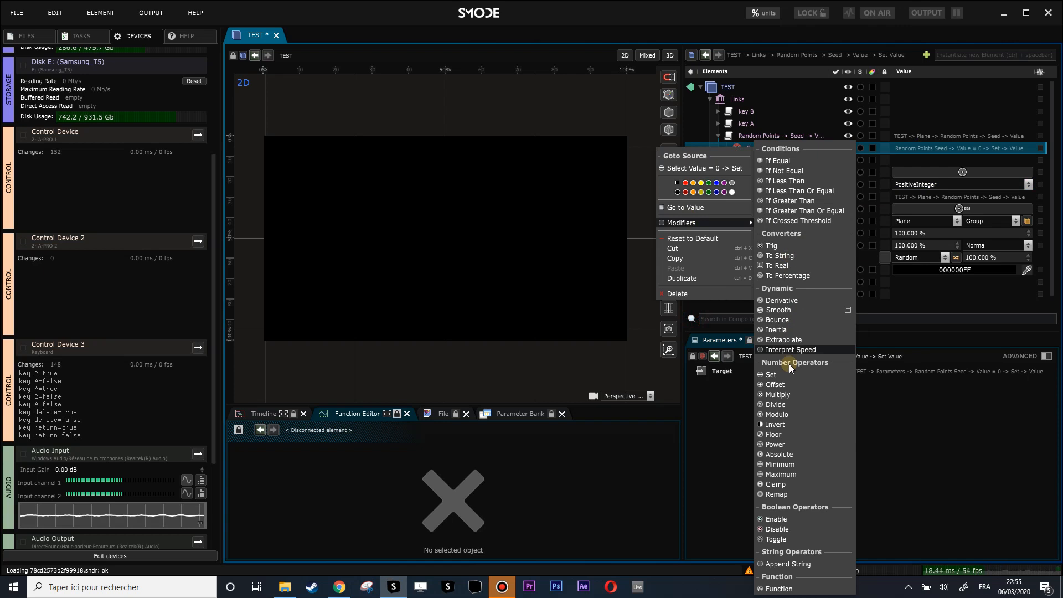
left_click(788, 386)
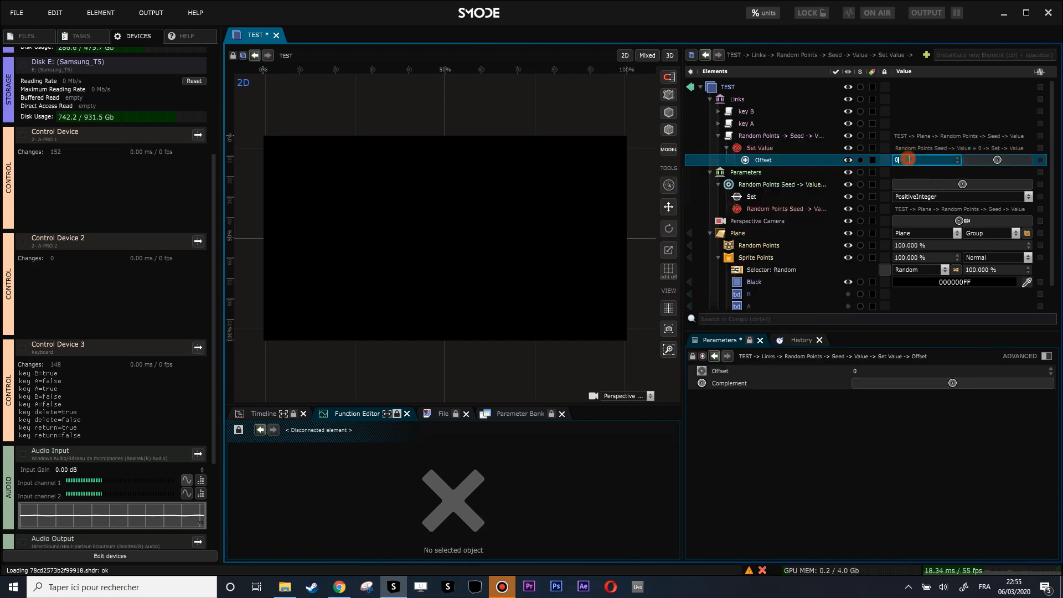
type("1")
key("Return")
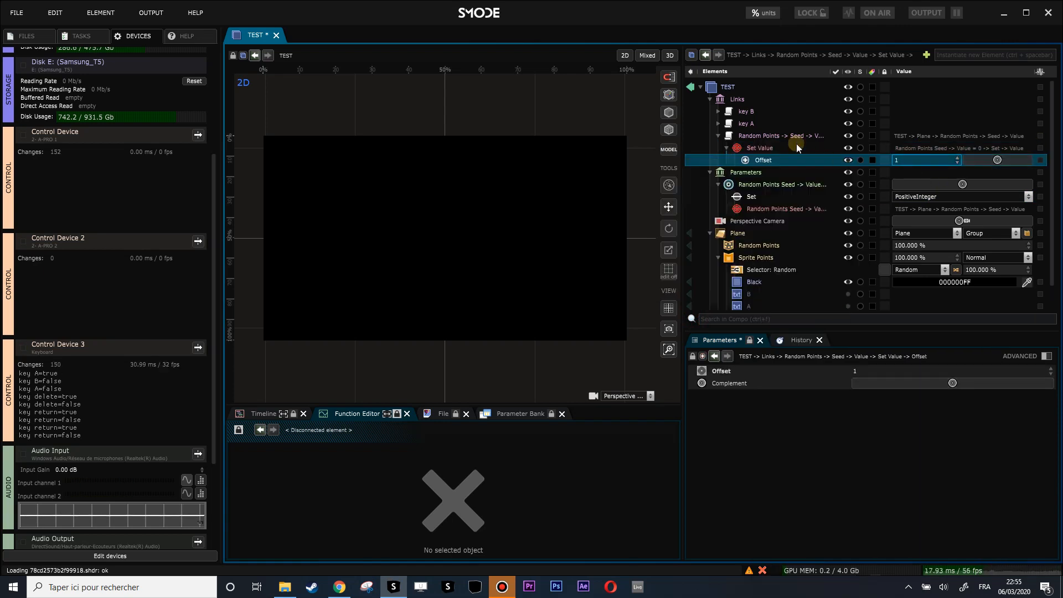
- Fire the seed trigger twice and check the resulting Set value and Random Points seed
left_click(752, 251)
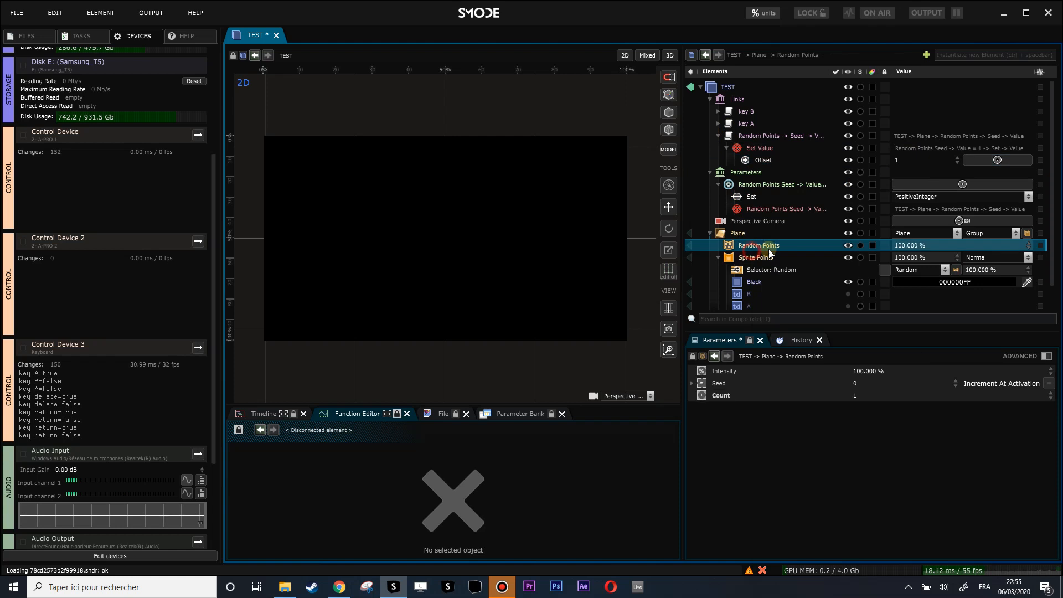
left_click(951, 185)
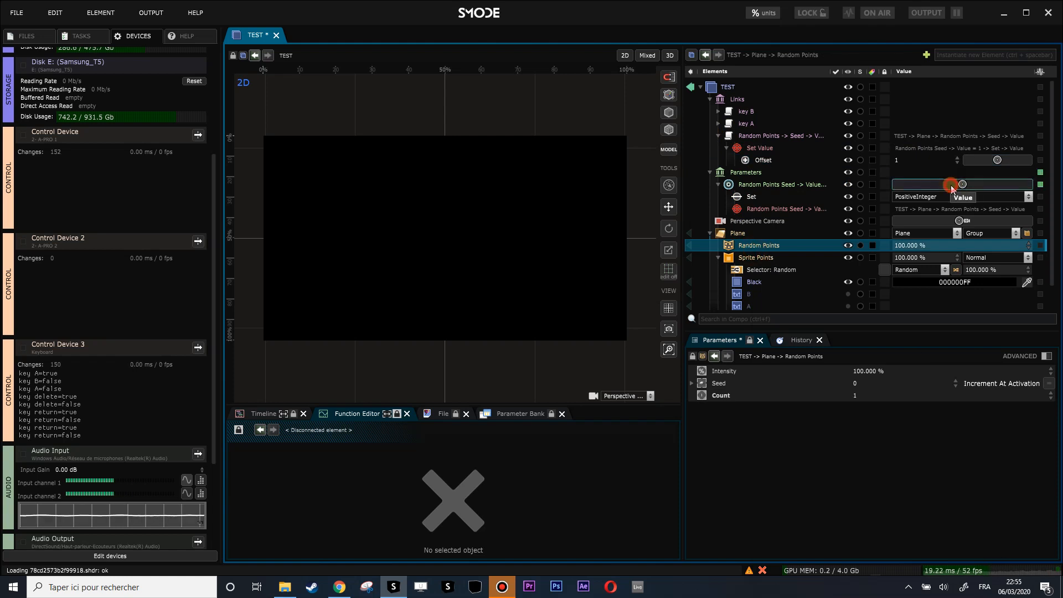
left_click(950, 184)
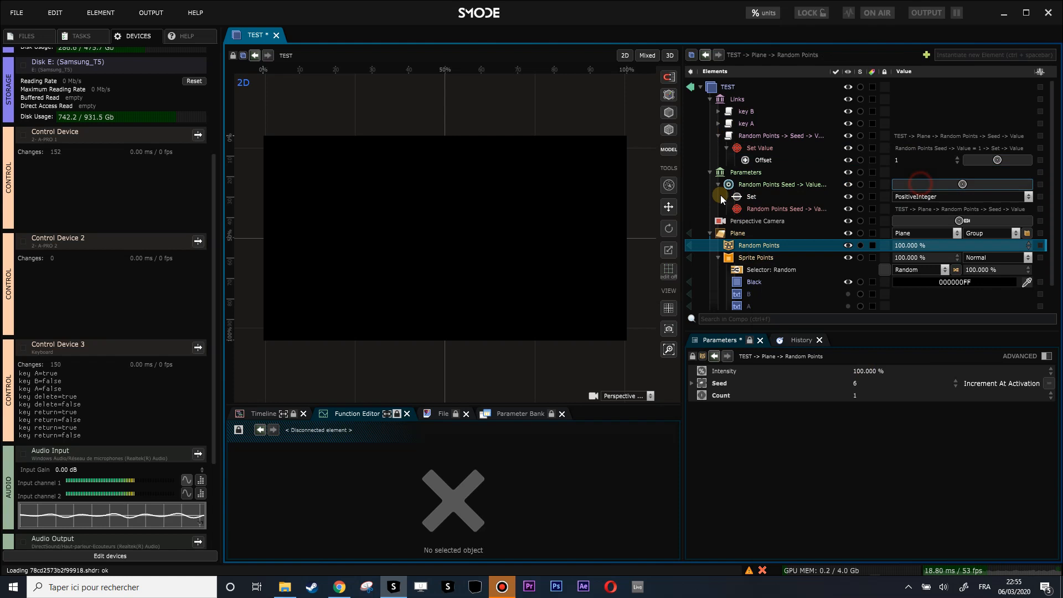
left_click(747, 196)
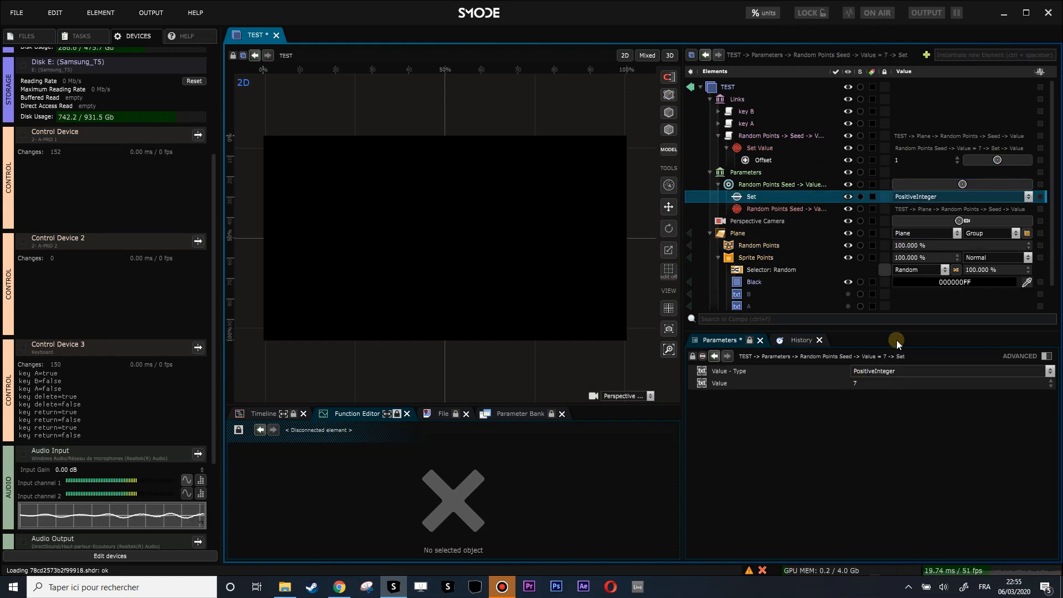
left_click(755, 244)
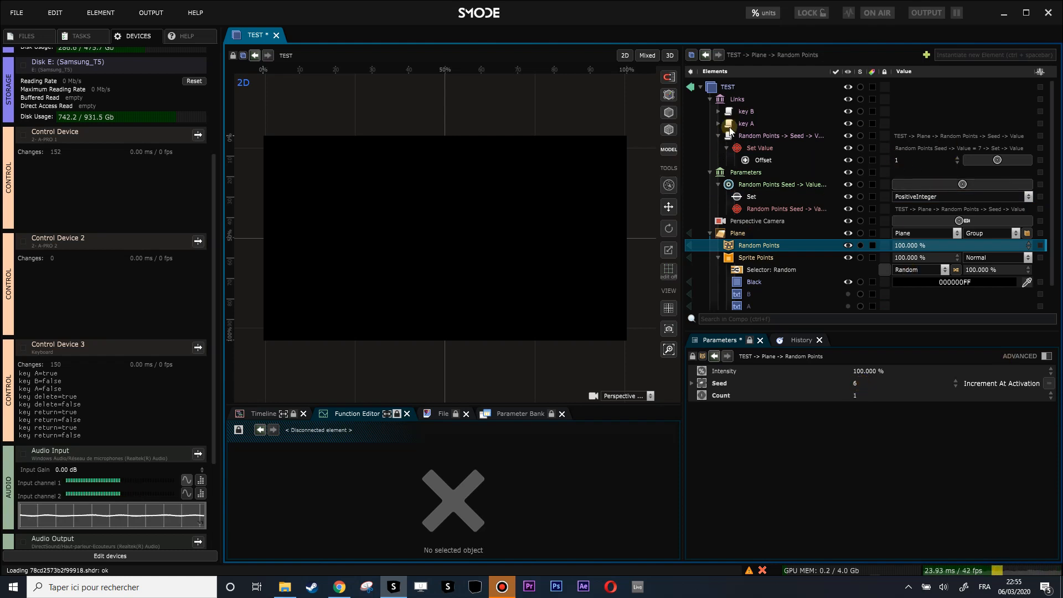
- Review the seed, key A and key B links, then reopen the Parameters group
left_click(718, 136)
left_click(710, 147)
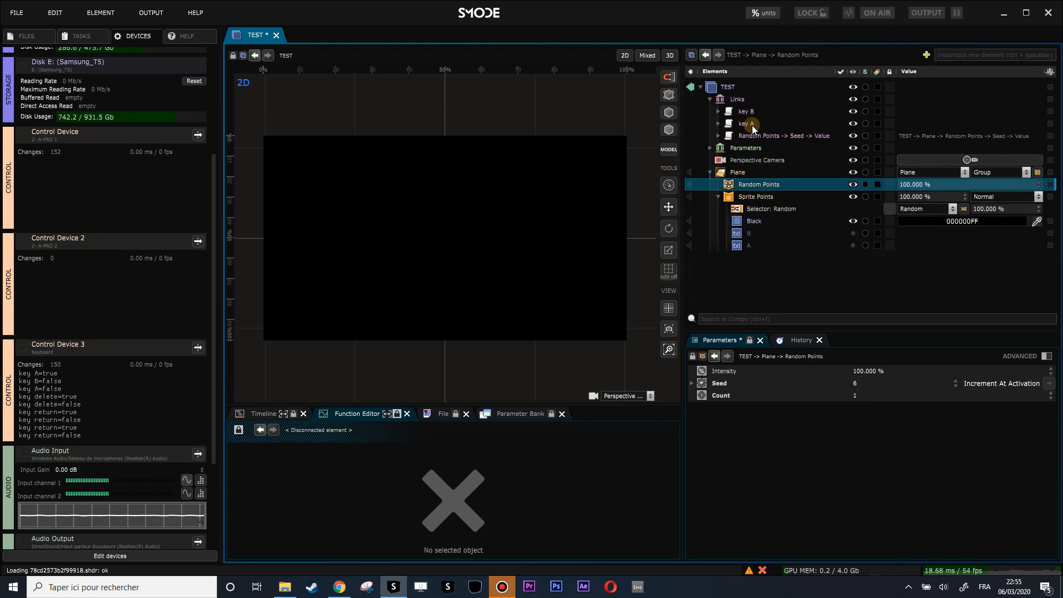
left_click(719, 136)
left_click(719, 136)
left_click(719, 123)
left_click(718, 111)
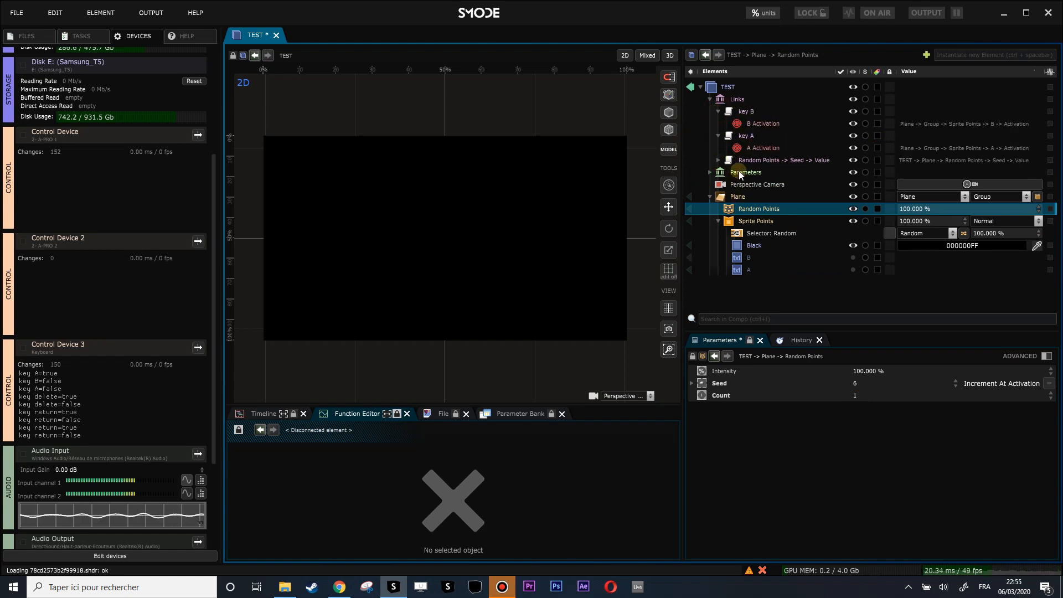
left_click(710, 172)
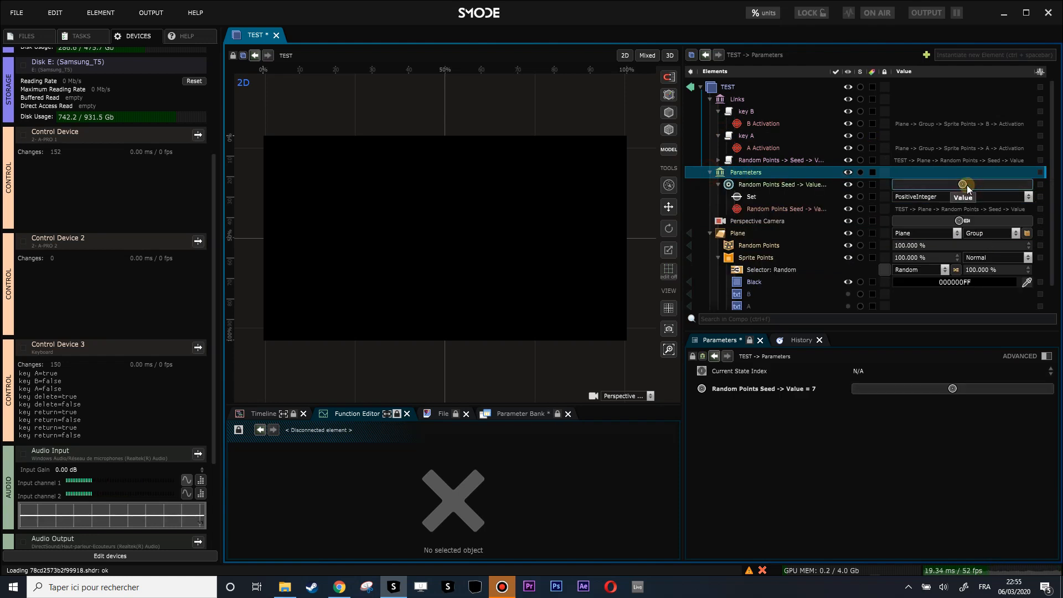
- Learn key A for the seed trigger, keeping both key A links
right_click(966, 185)
left_click(878, 262)
key("a")
left_click(509, 433)
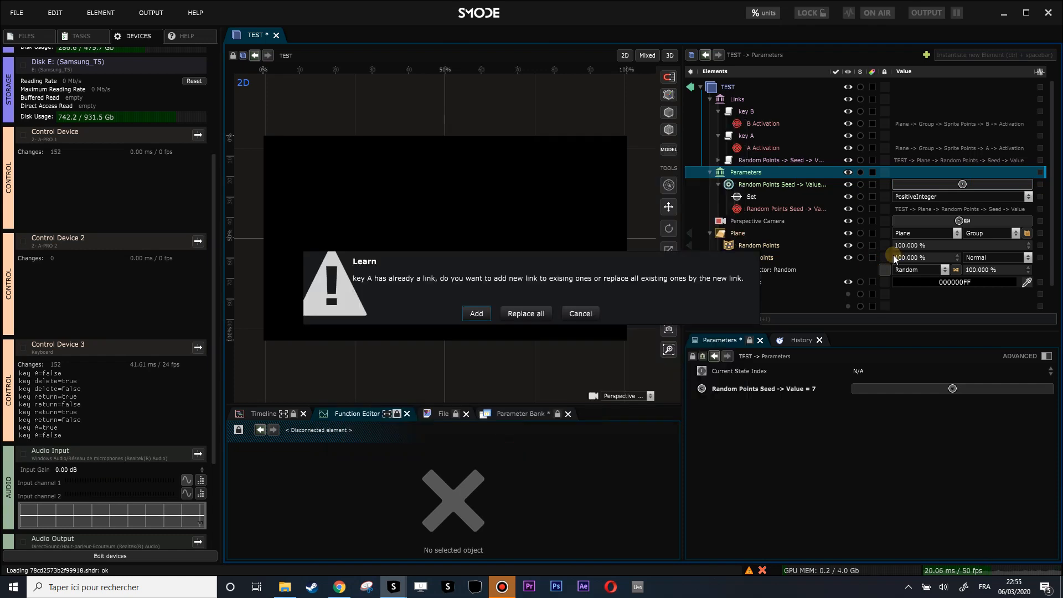
left_click(479, 312)
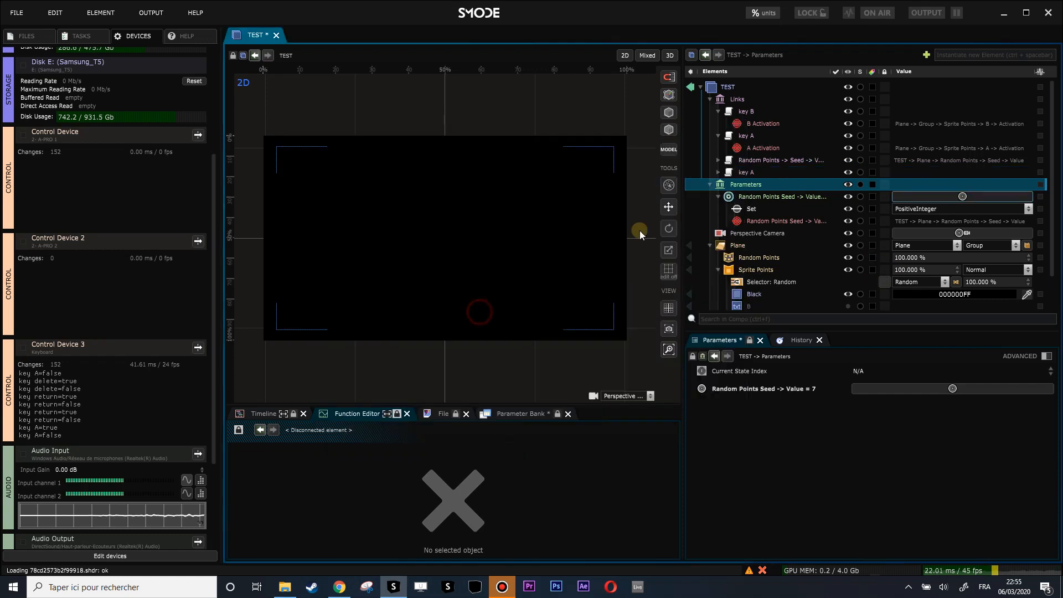
- Inspect the second key A link's If equal true condition, Trig step and seed target
left_click(719, 172)
left_click(756, 185)
left_click(753, 196)
left_click(755, 206)
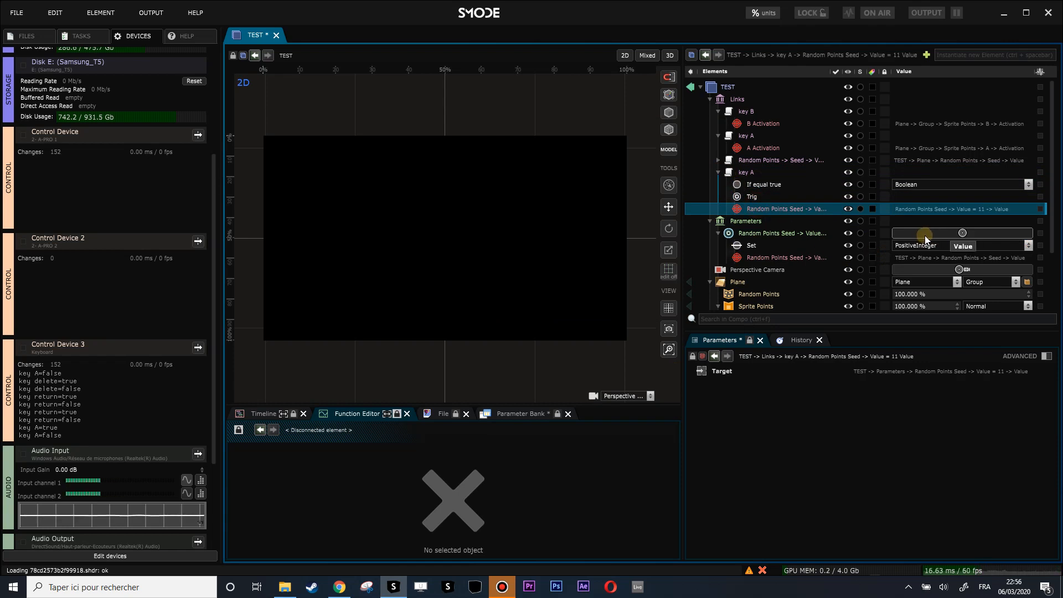
- Learn key B for the seed trigger, adding it alongside the existing links
right_click(808, 234)
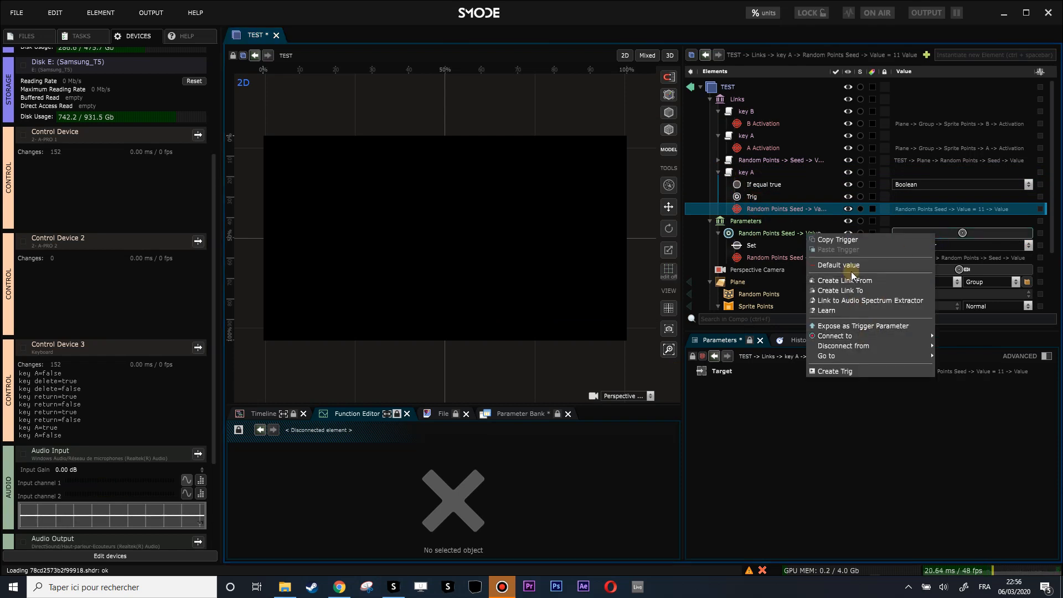
left_click(840, 311)
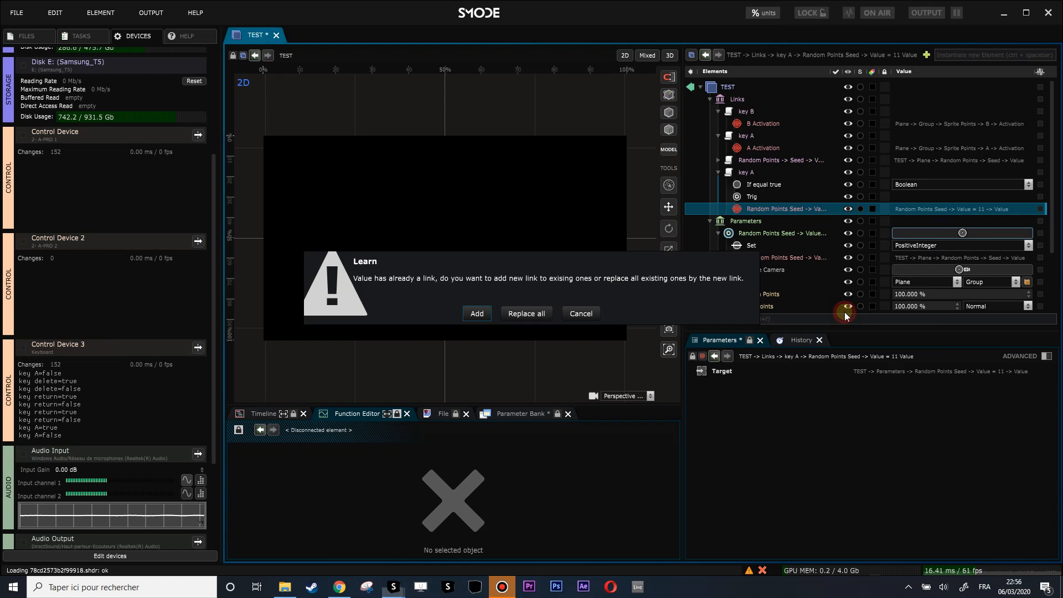
left_click(477, 313)
key("b")
key("b")
key("b")
key("b")
key("b")
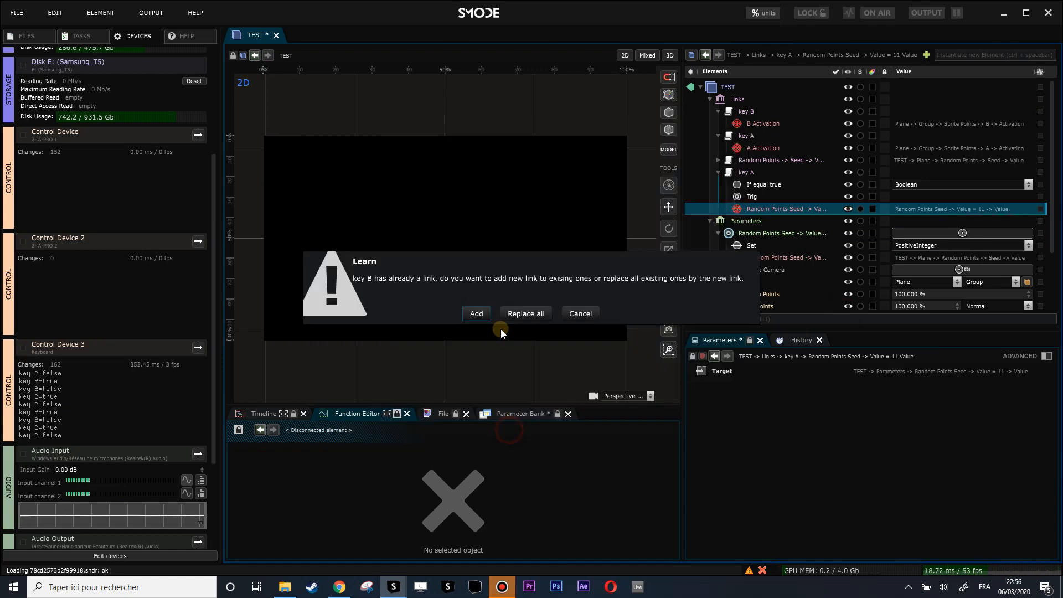
left_click(477, 314)
- Collapse the key link rows and test that A and B show letters at random spots
left_click(718, 113)
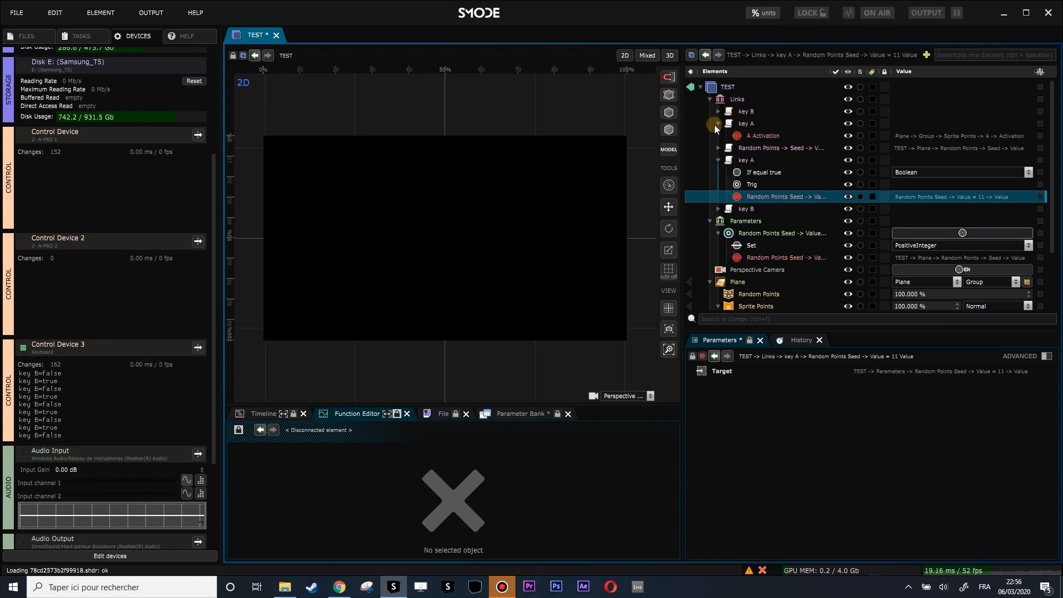
left_click(716, 124)
left_click(718, 144)
key("a")
key("b")
key("a")
key("a")
key("b")
key("a")
key("b")
key("a")
key("b")
key("a")
key("b")
key("a")
key("b")
key("a")
key("b")
key("a")
key("b")
key("a")
key("b")
key("a")
key("b")
key("a")
key("b")
key("a")
key("b")
key("a")
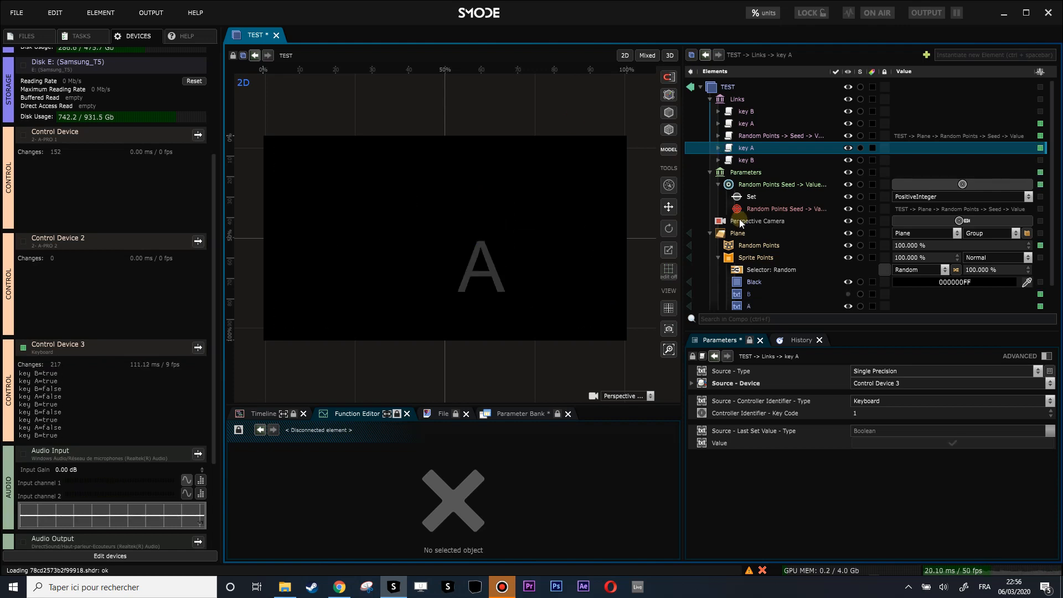
key("b")
key("a")
- Collapse the Parameters and Links groups, then press A and B repeatedly to test the letters
left_click(710, 172)
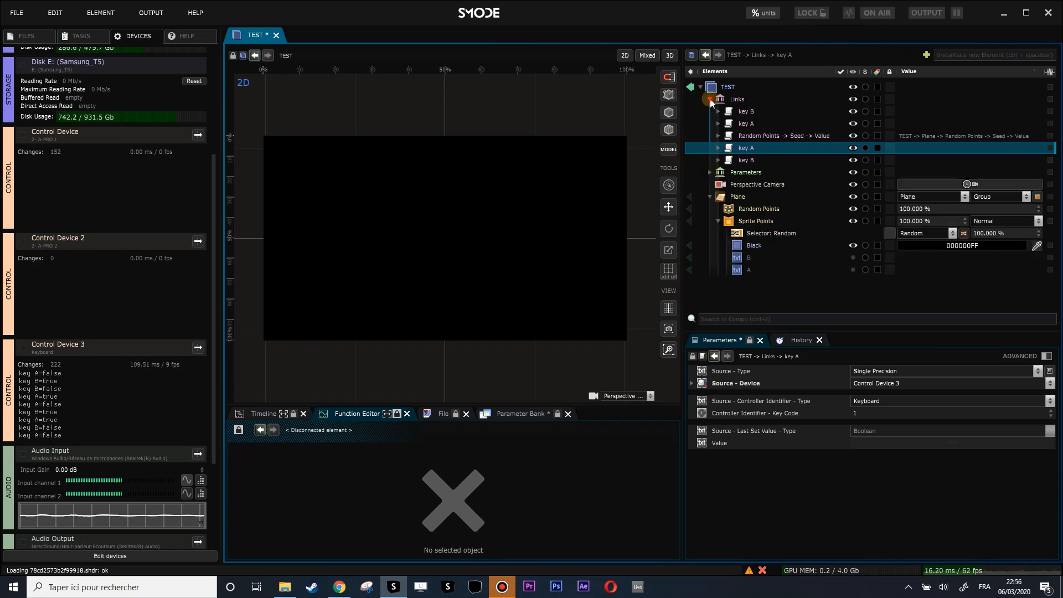
left_click(710, 99)
key("a")
key("b")
key("a")
key("b")
key("a")
key("b")
key("a")
key("b")
key("a")
key("b")
key("a")
key("b")
key("a")
key("b")
key("a")
- Collapse Sprite Points and keep alternating A and B to confirm random letter placement
key("a")
key("b")
left_click(716, 159)
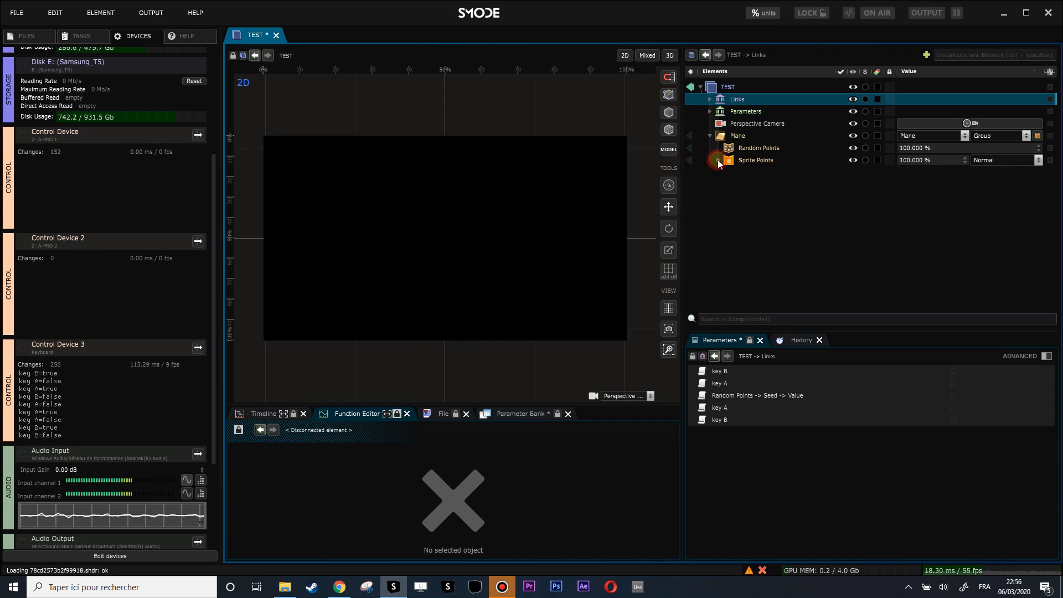
key("a")
key("b")
key("a")
key("a")
key("b")
key("a")
key("b")
key("a")
key("b")
key("a")
key("b")
key("a")
key("a")
key("b")
key("a")
key("b")
key("a")
key("b")
key("a")
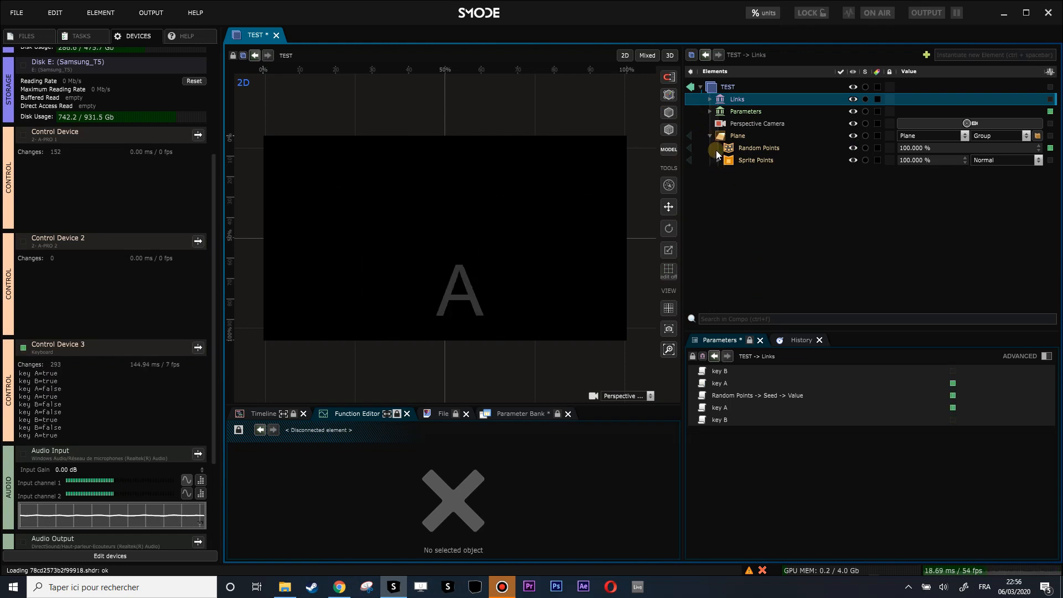
key("a")
key("b")
- Expand Sprite Points to watch the A and B layers toggle, then collapse the Plane
left_click(718, 160)
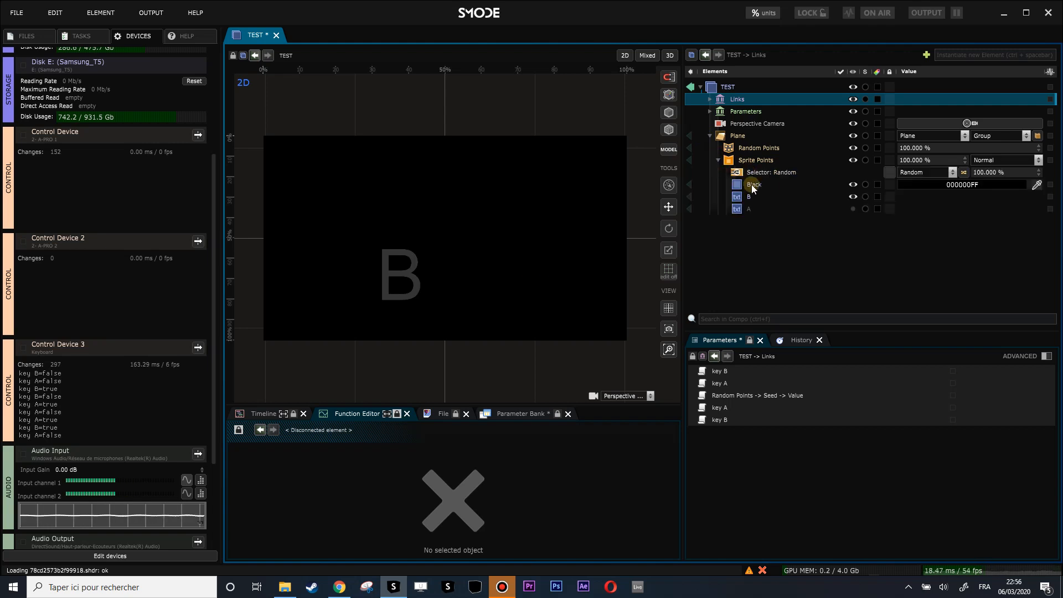
key("a")
key("a")
key("a")
key("a")
key("a")
key("a")
key("a")
key("b")
key("a")
key("b")
key("a")
left_click(709, 135)
key("b")
key("a")
key("b")
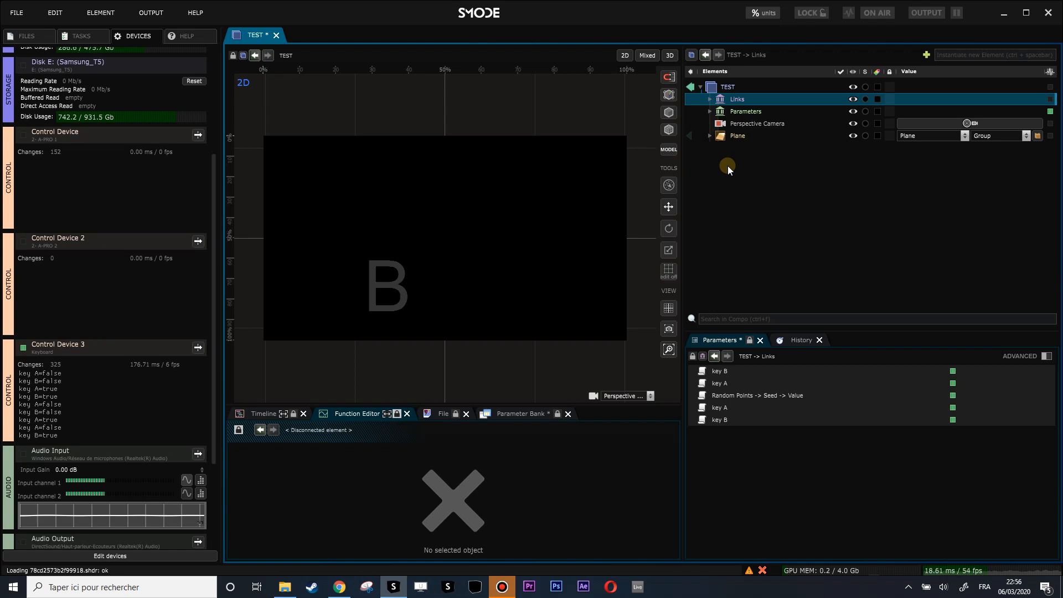
- Add a Colorize modifier with a white intermediate gradient colour and test the letters
right_click(728, 166)
mouse_move(661, 257)
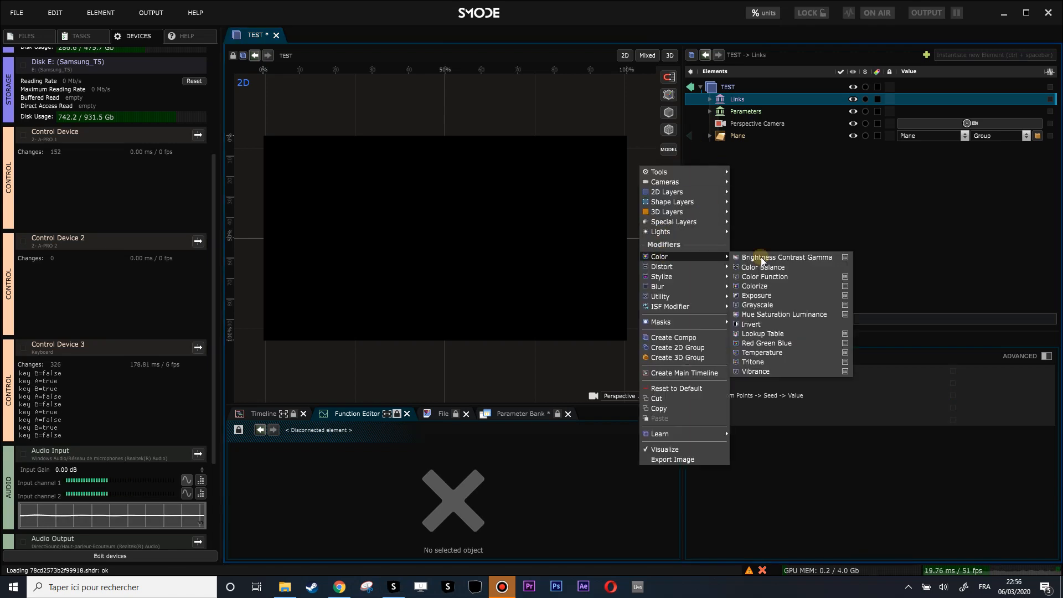
left_click(771, 287)
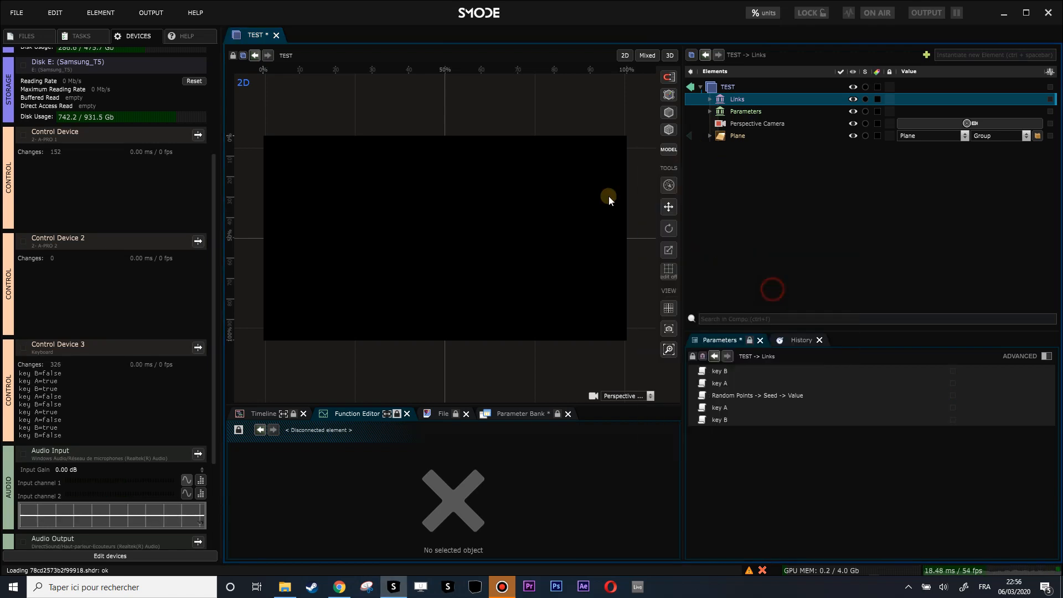
key("a")
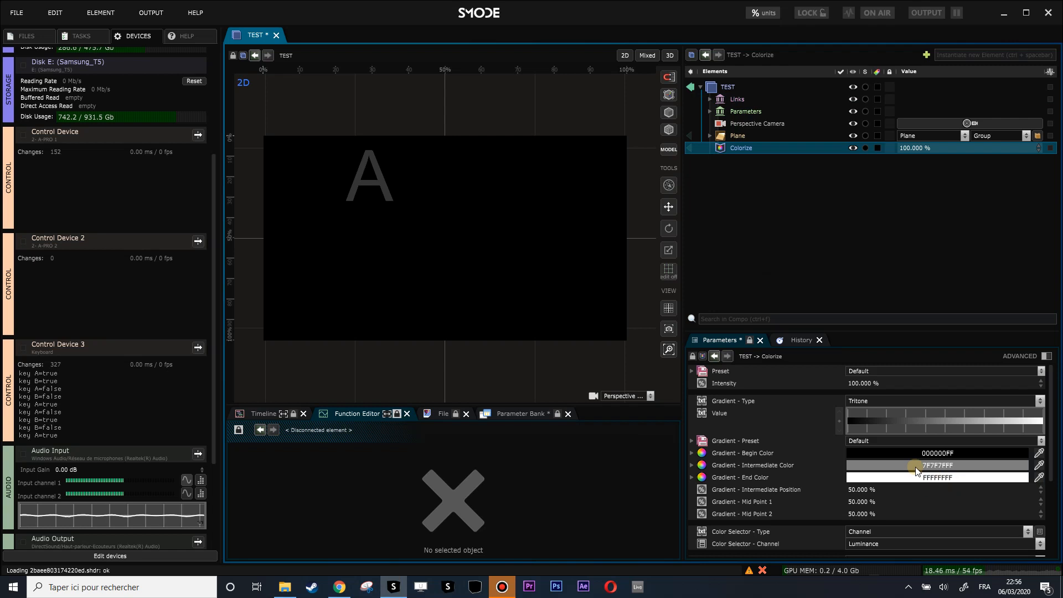
left_click(914, 464)
left_click_drag(870, 488, 818, 409)
key("a")
key("b")
left_click(816, 242)
key("a")
key("b")
key("a")
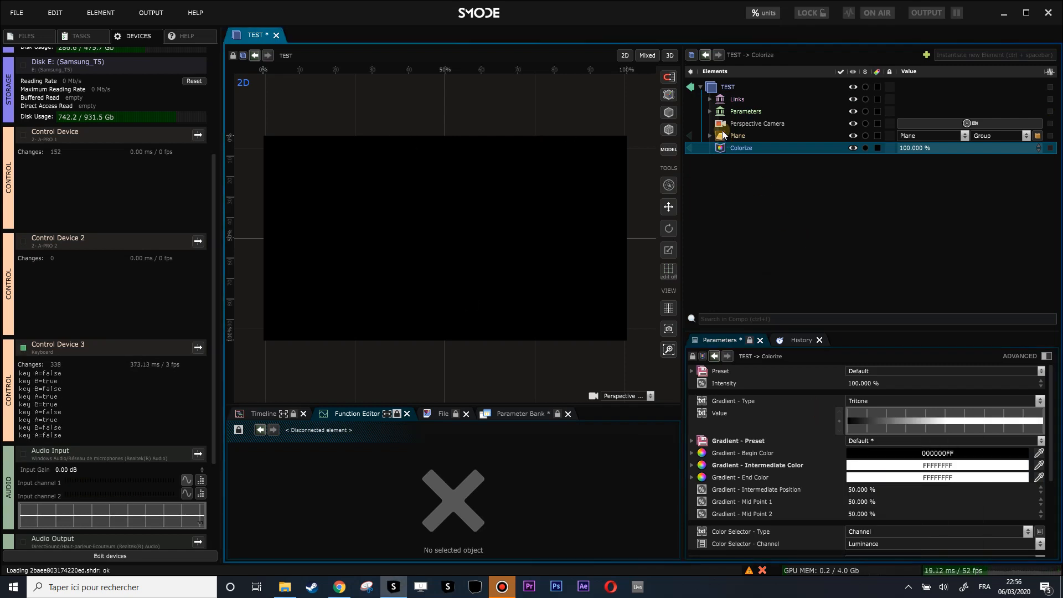
- Wrap the Plane in a Compo and make the Perspective Camera its current camera
left_click(725, 135)
key("ctrl+g")
left_click_drag(724, 123, 724, 136)
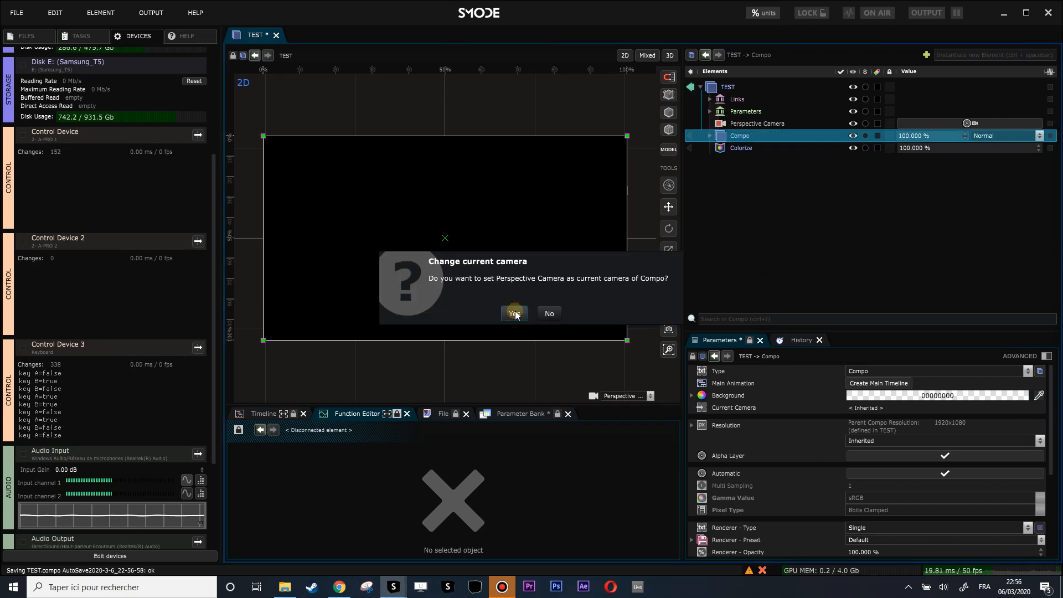
left_click(514, 313)
- Adjust the Colorize intermediate gradient colour inside the Compo, checking the A letter
left_click(733, 160)
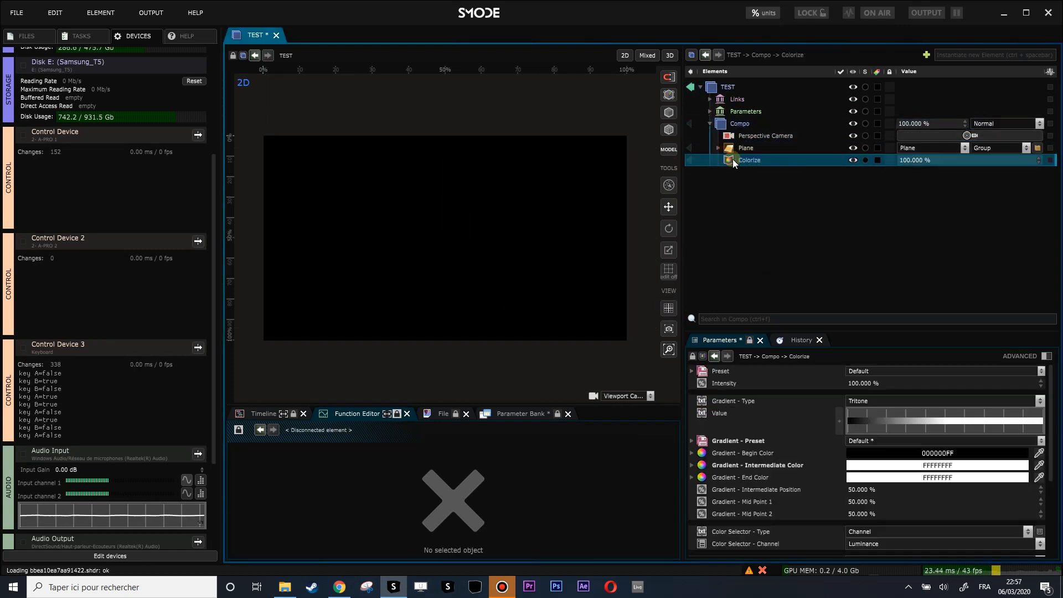
key("a")
left_click(859, 261)
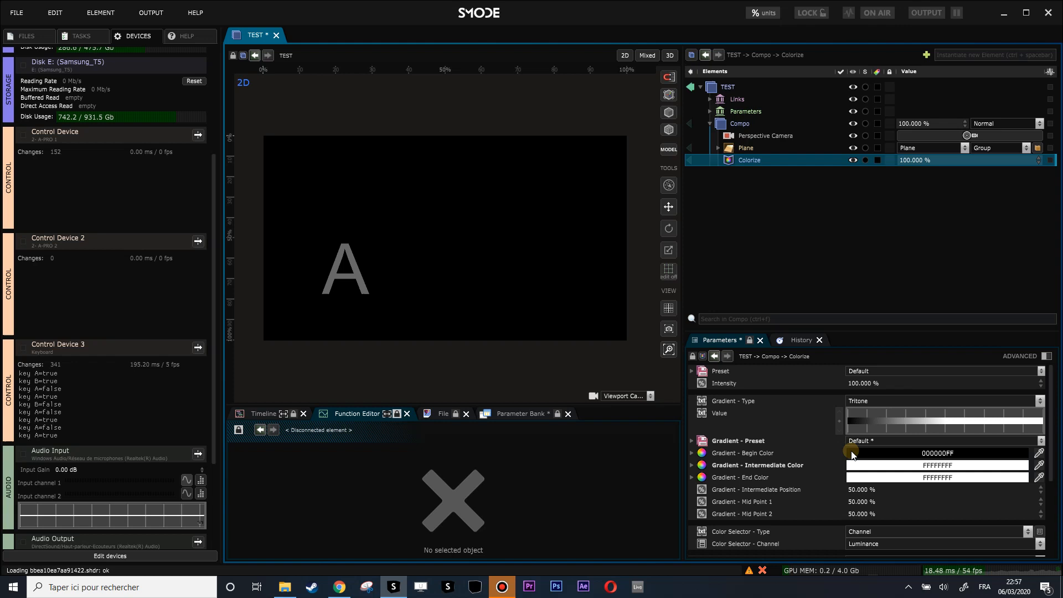
key("a")
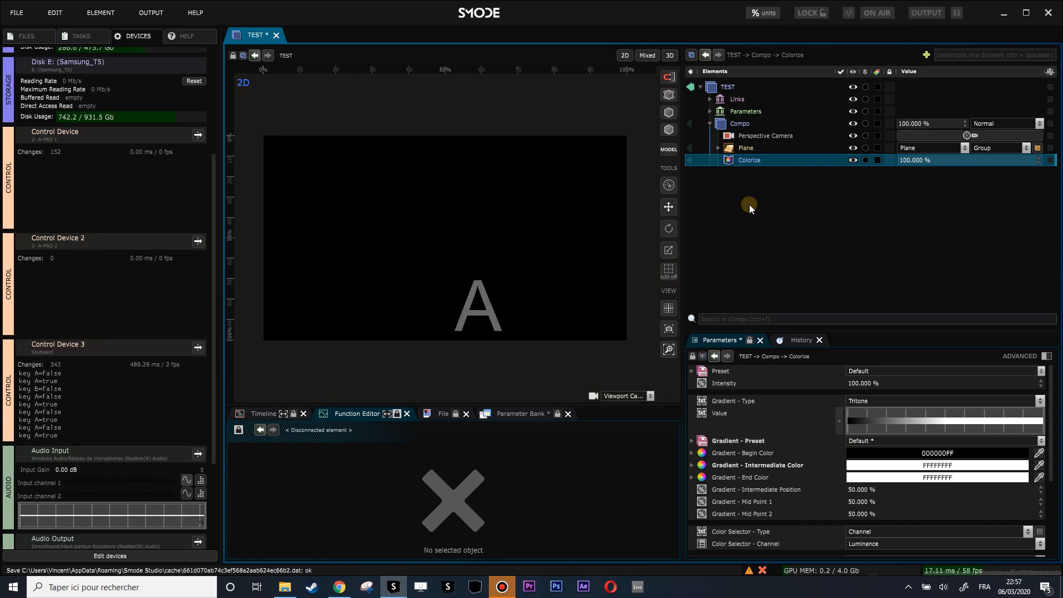
key("a")
left_click(870, 466)
left_click_drag(897, 473, 674, 383)
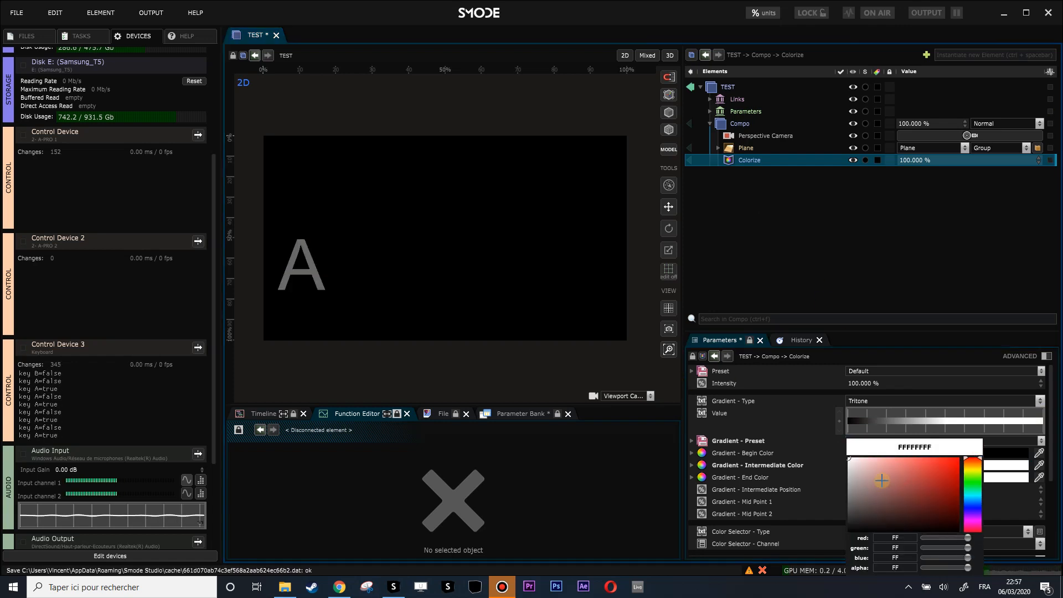
left_click(759, 203)
left_click(776, 469)
- Add an Exposure modifier to the Compo at 3.68 and test A and B
key("a")
key("a")
key("a")
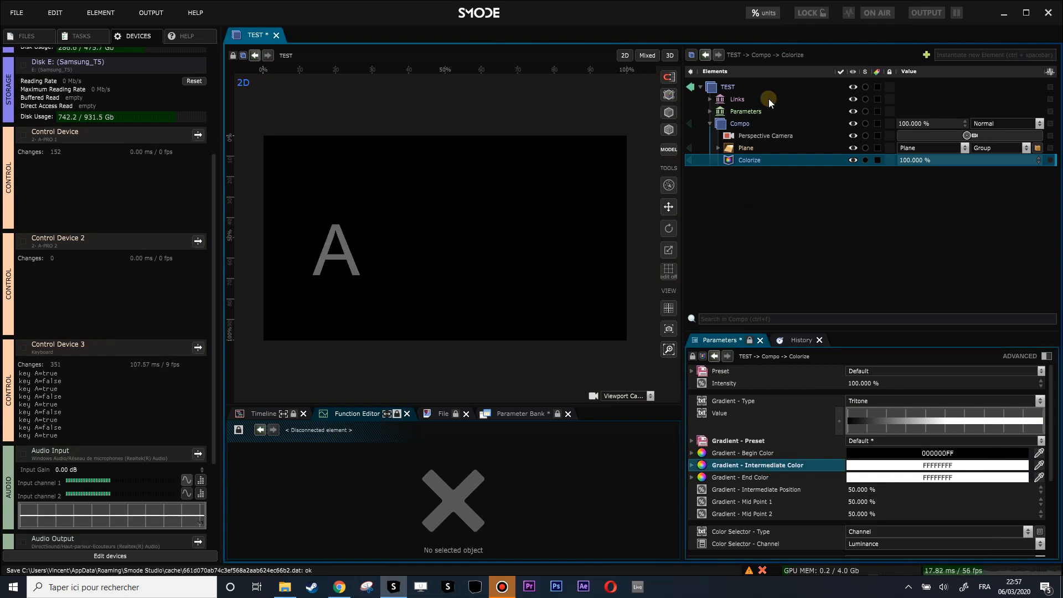
right_click(737, 123)
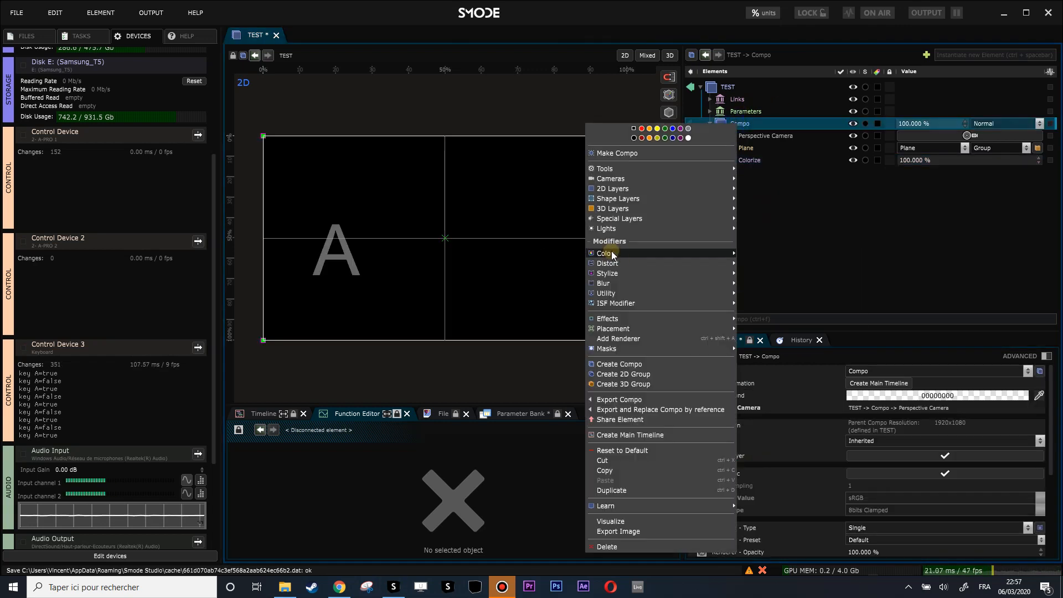
mouse_move(611, 253)
left_click(830, 291)
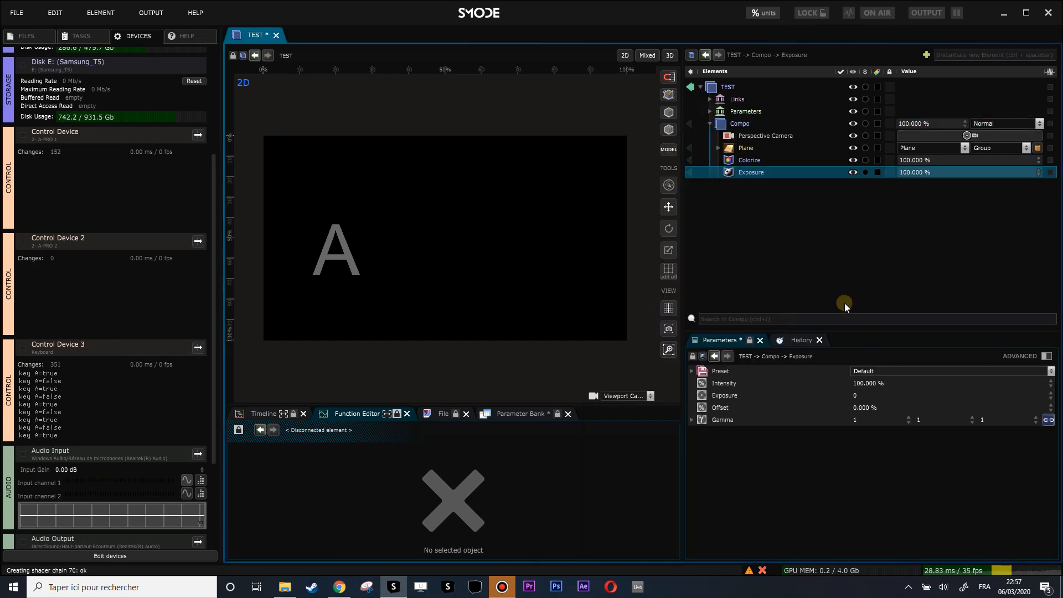
mouse_move(859, 396)
left_mouse_down()
mouse_move(859, 304)
mouse_move(859, 396)
mouse_move(859, 366)
mouse_move(859, 375)
left_mouse_up()
key("a")
key("a")
key("b")
key("a")
key("b")
key("b")
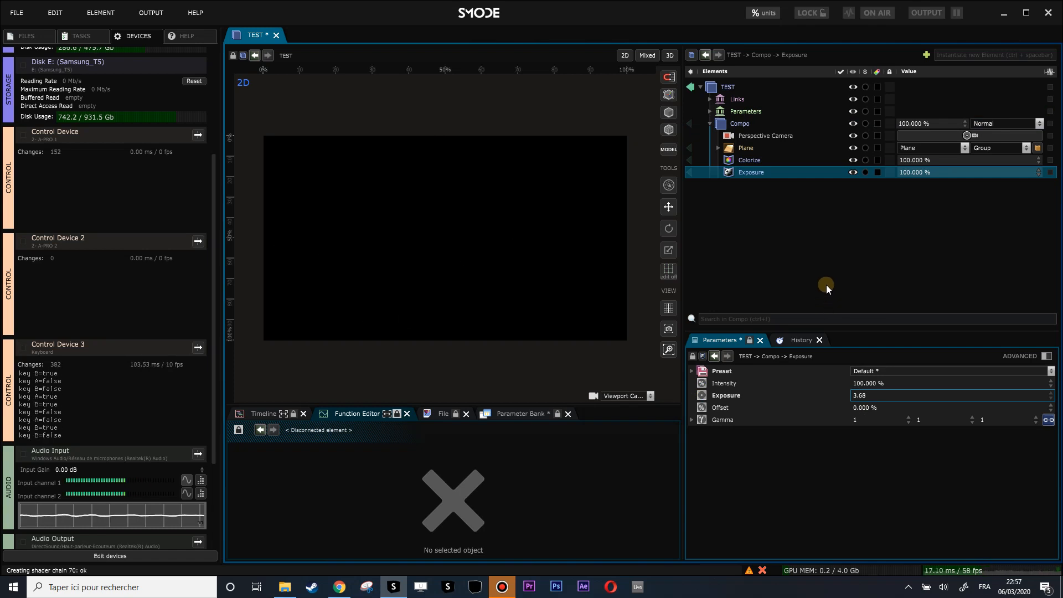
- Show the Plane's settings and press A and B repeatedly to see bright white letters at random positions
left_click(717, 148)
left_click(732, 153)
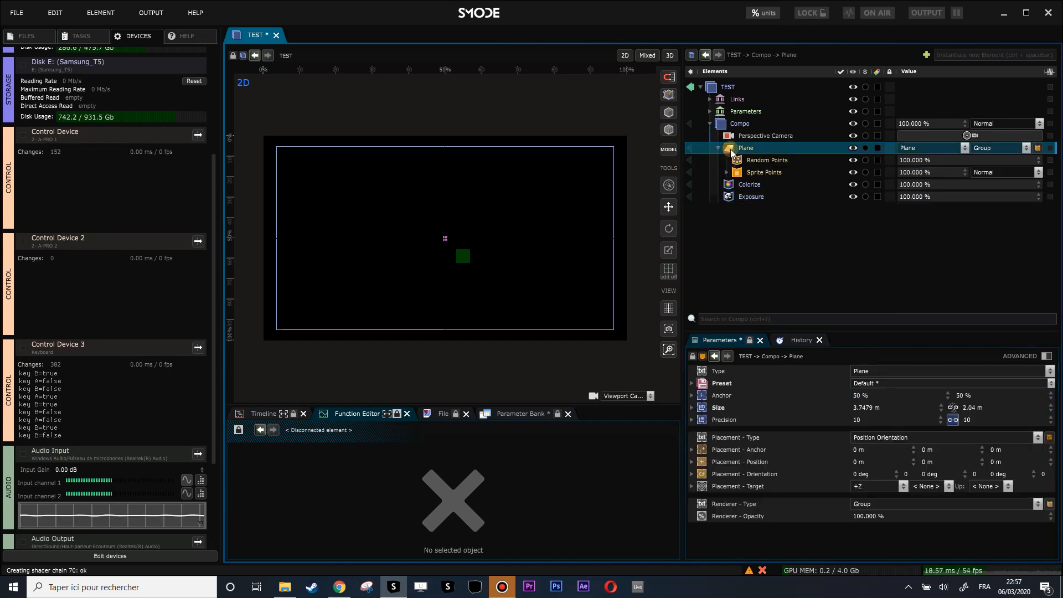
key("a")
key("b")
key("a")
key("b")
key("a")
key("b")
key("a")
key("b")
key("a")
key("b")
key("a")
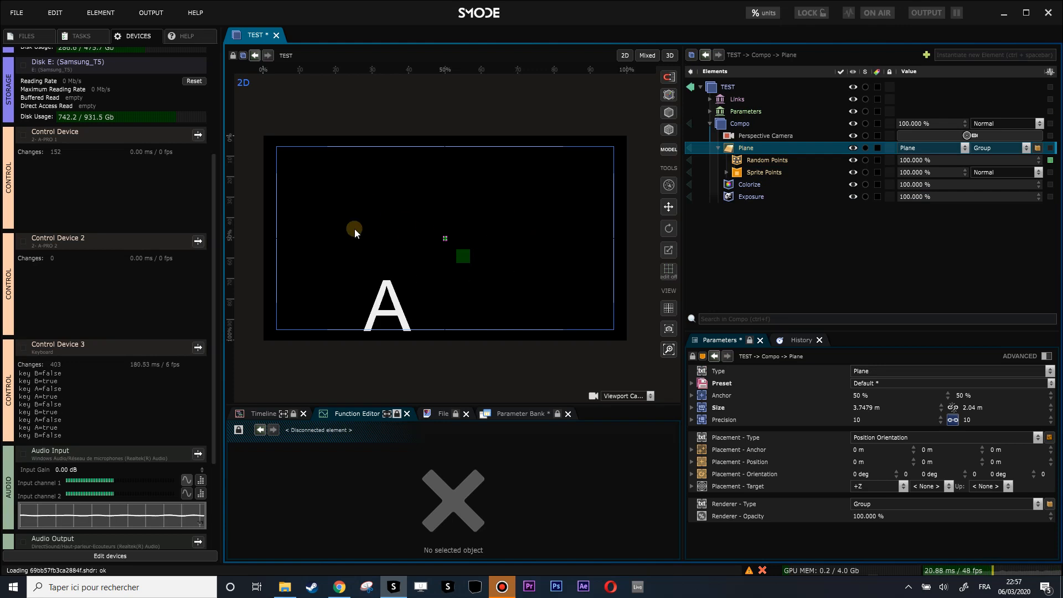
key("b")
key("a")
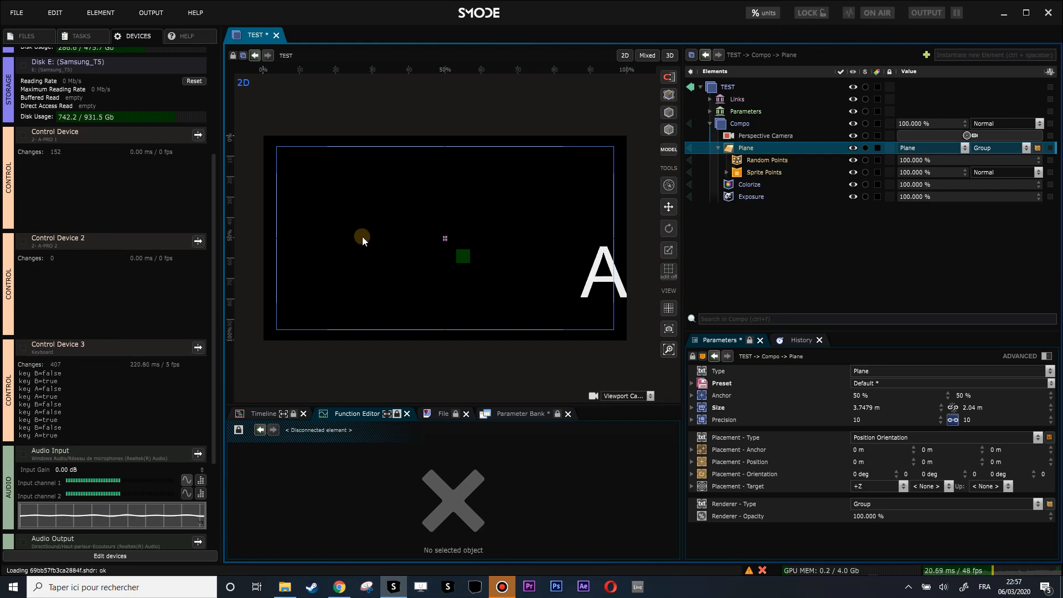